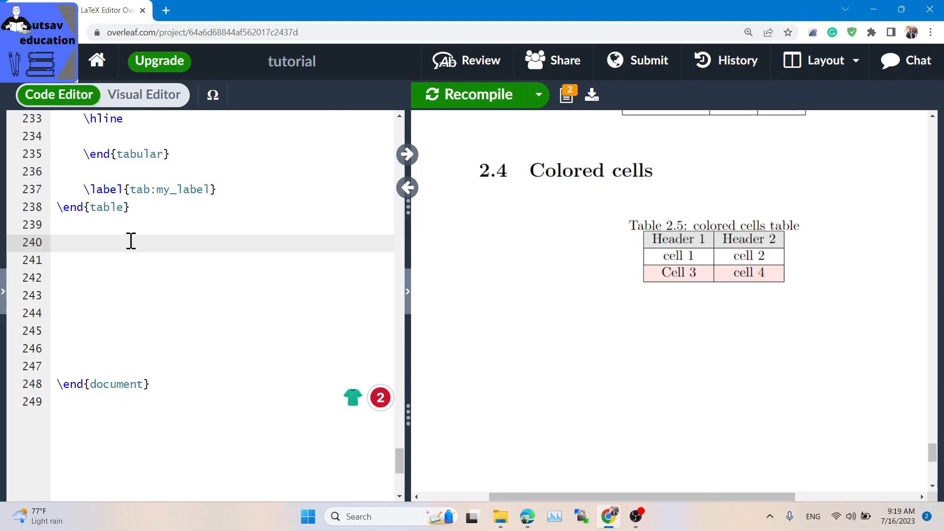
Add a chapter titled "Pictures in LaTeX" below the last table
text(\ch)
key(Return)
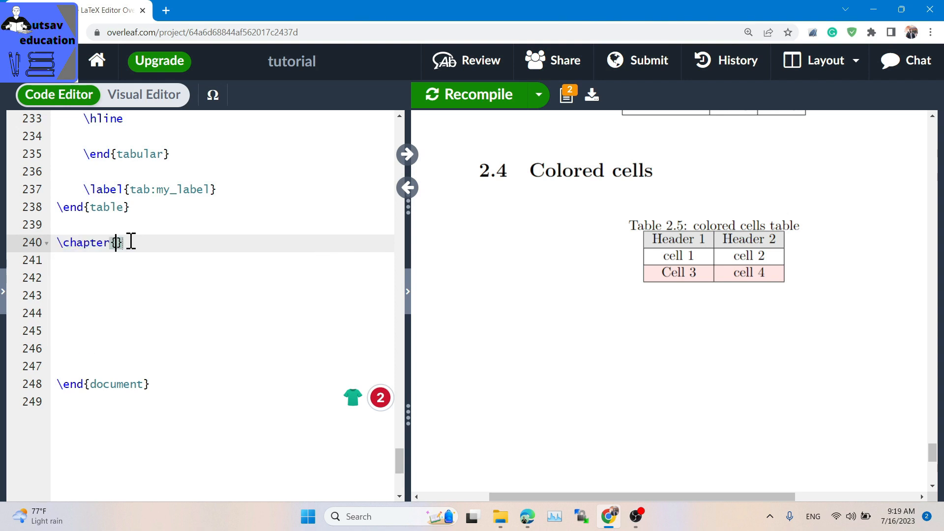
text(Pictu)
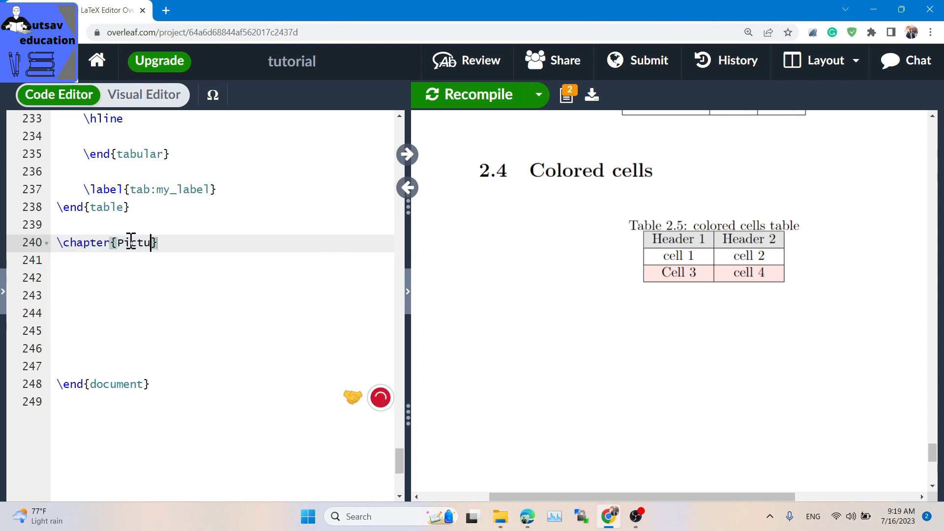
text(res in late)
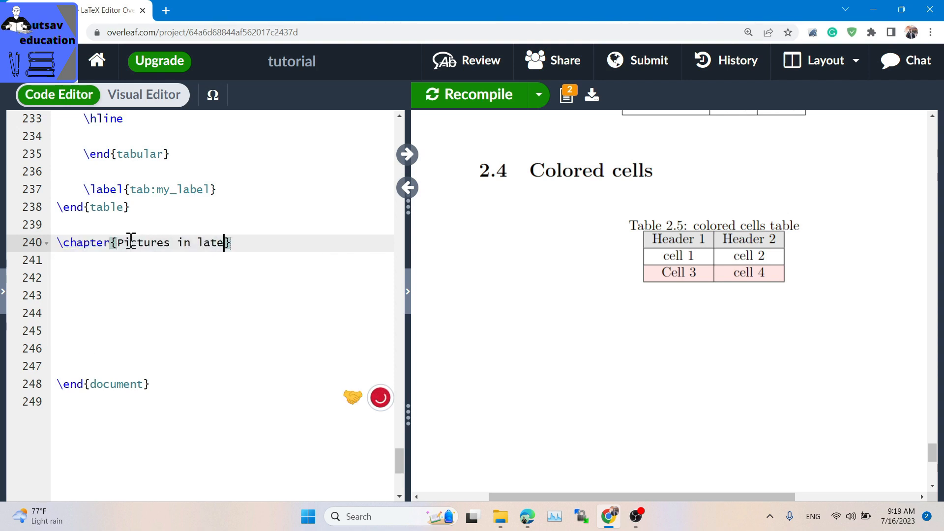
key(BackSpace)
key(BackSpace)
key(BackSpace)
key(BackSpace)
key(BackSpace)
key(Down)
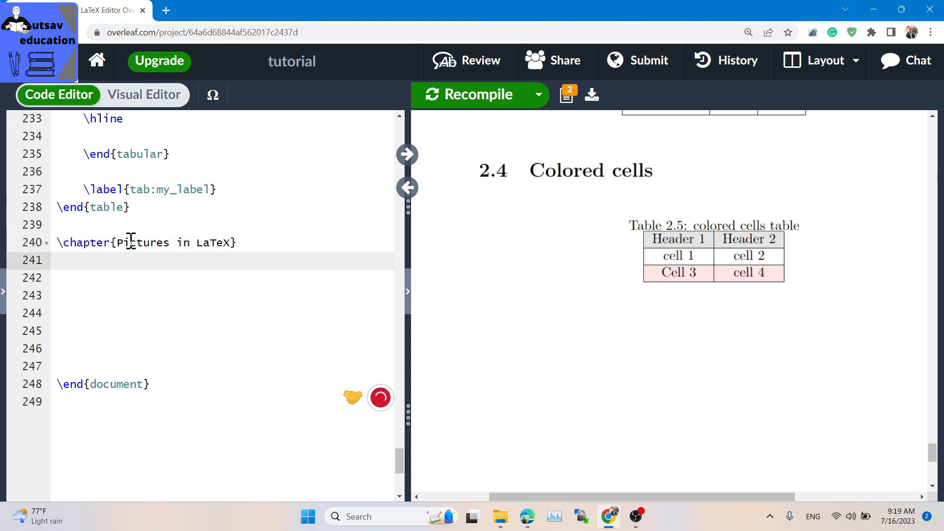
Insert a figure environment template directly under the "Pictures in LaTeX" chapter heading
text(\beg)
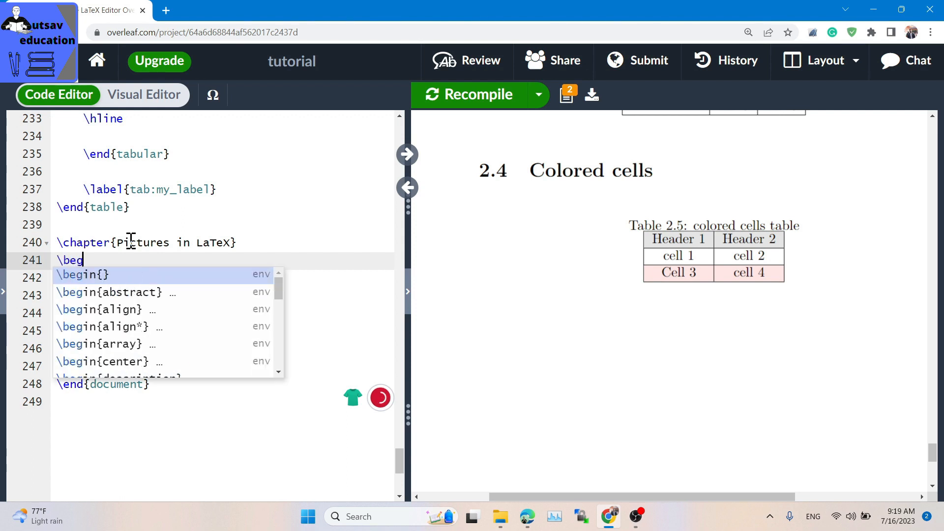
key(Return)
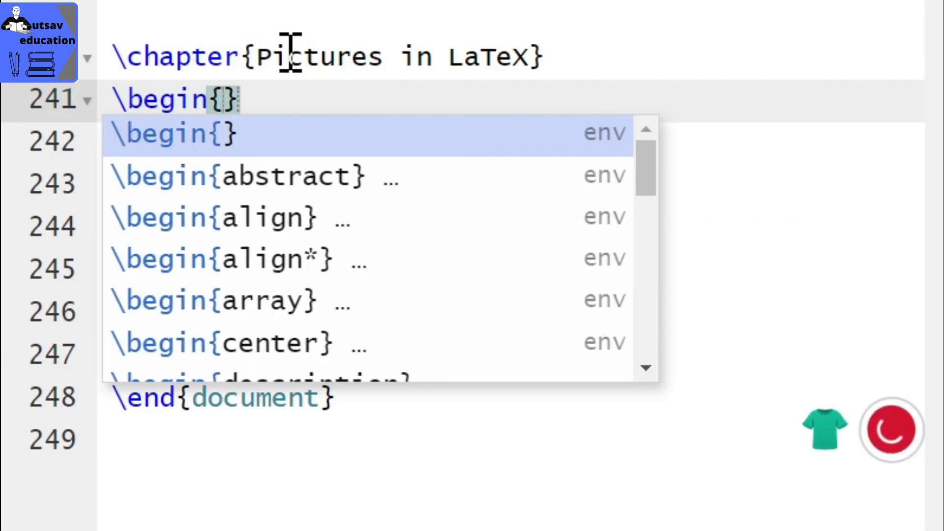
text(g)
key(BackSpace)
text(fi)
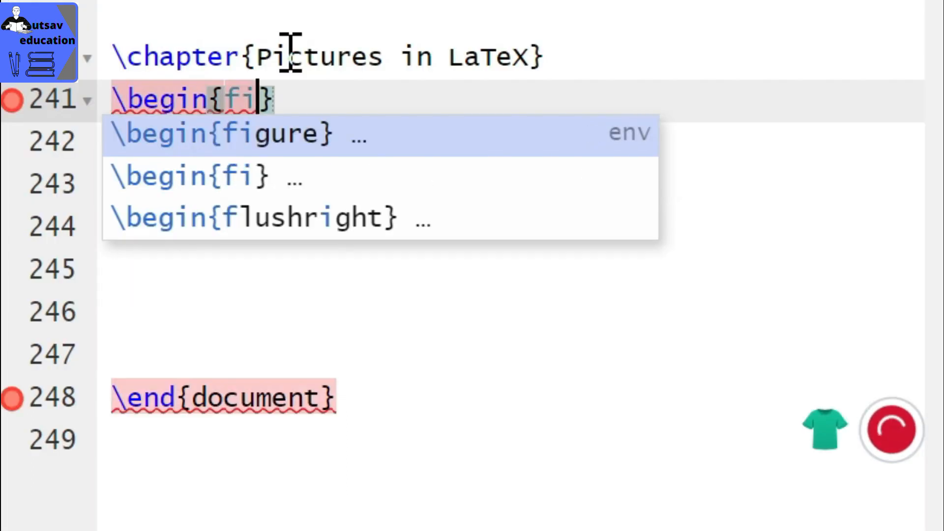
key(Return)
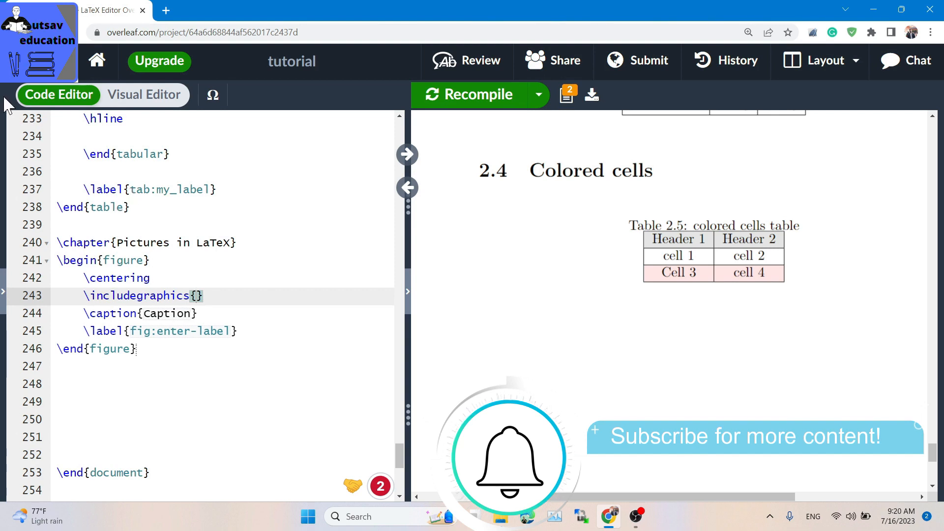
Upload fig 1, fig 2 and fig 3 from the desktop's figures folder to the project, and hide the file tree
click(5, 290)
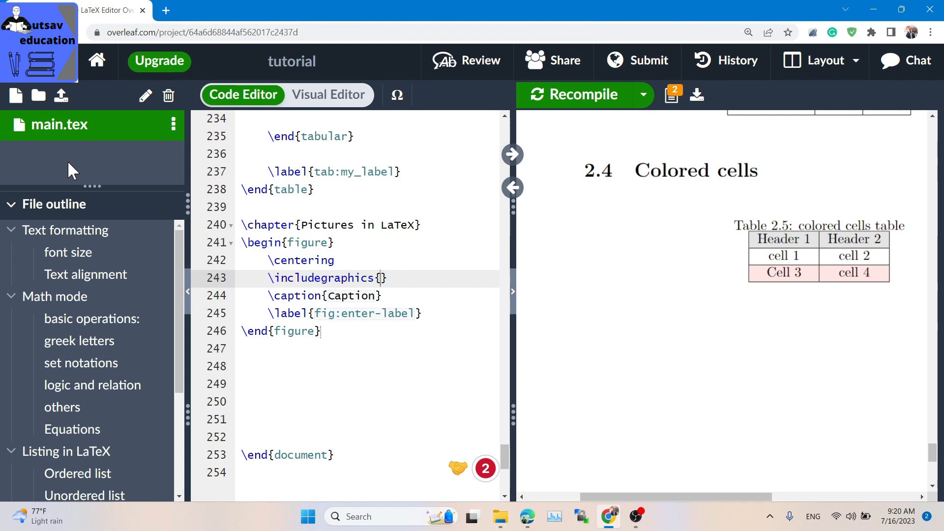
click(61, 100)
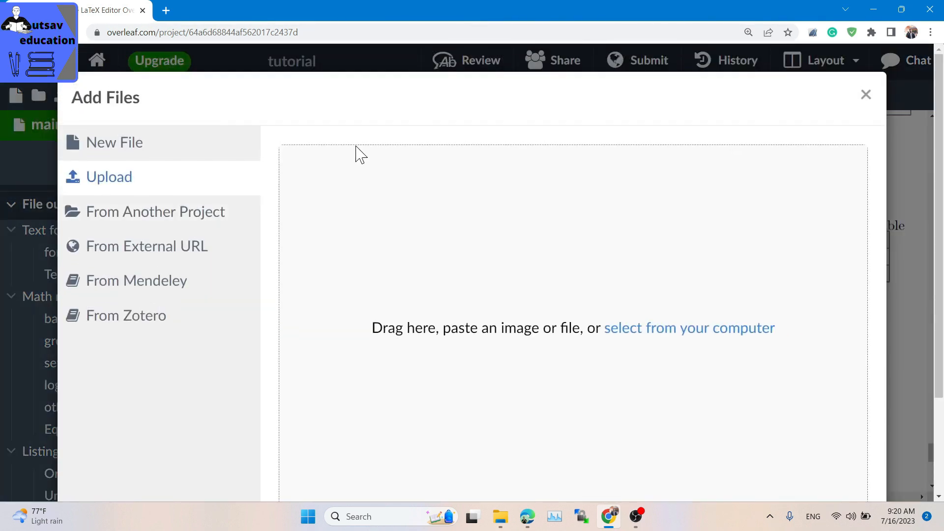
click(663, 339)
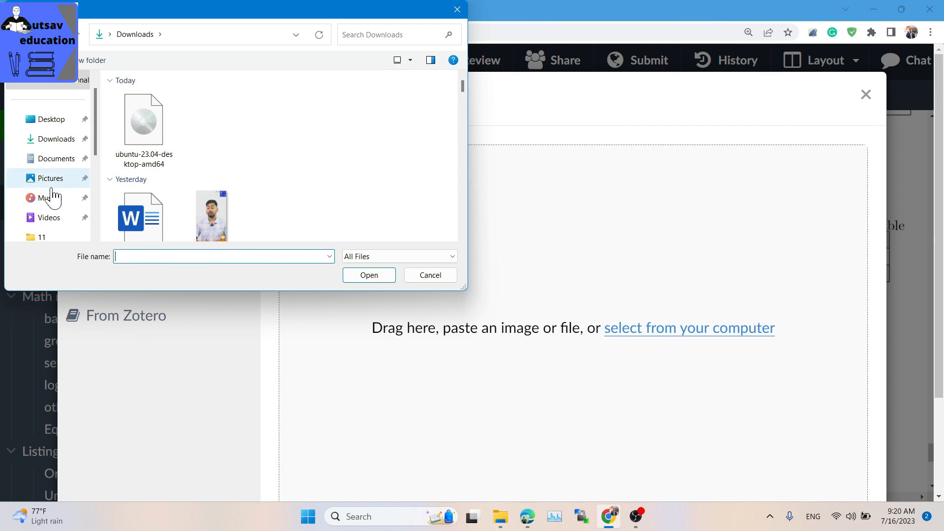
click(50, 119)
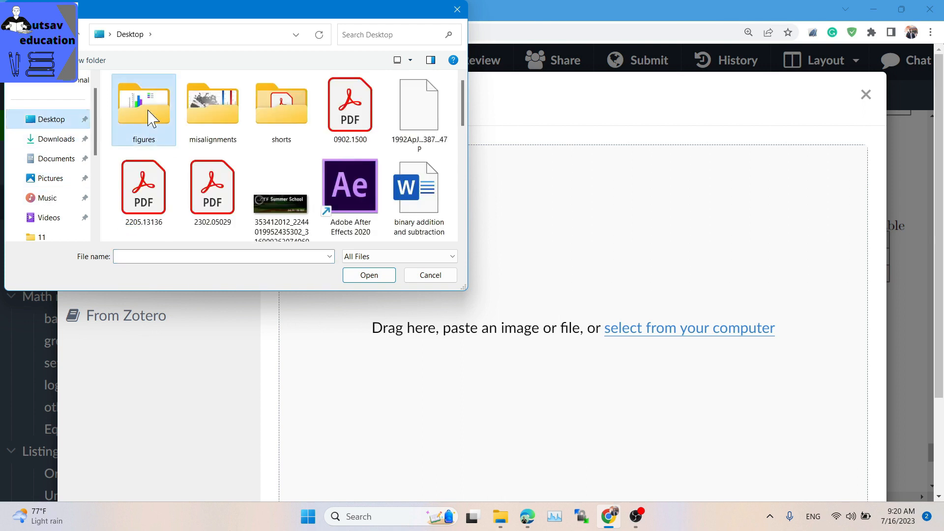
double_click(147, 118)
key(ctrl+a)
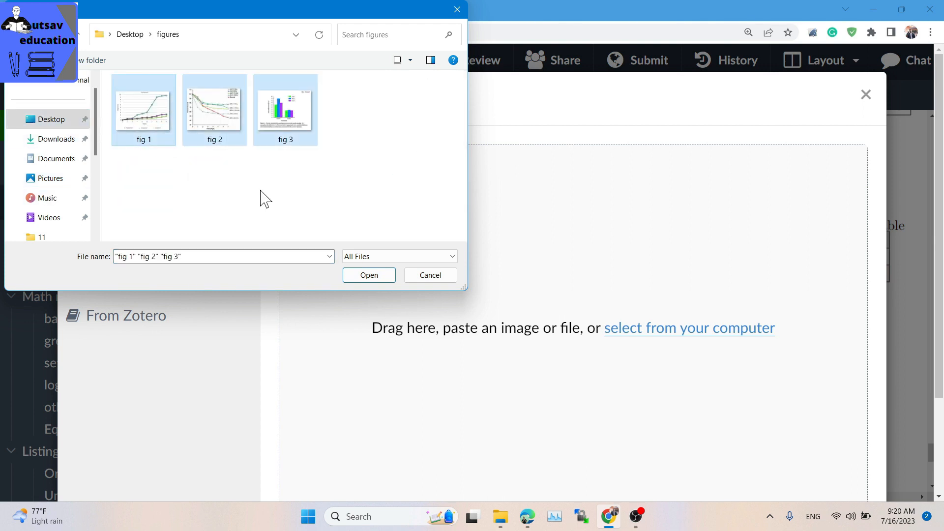
click(374, 275)
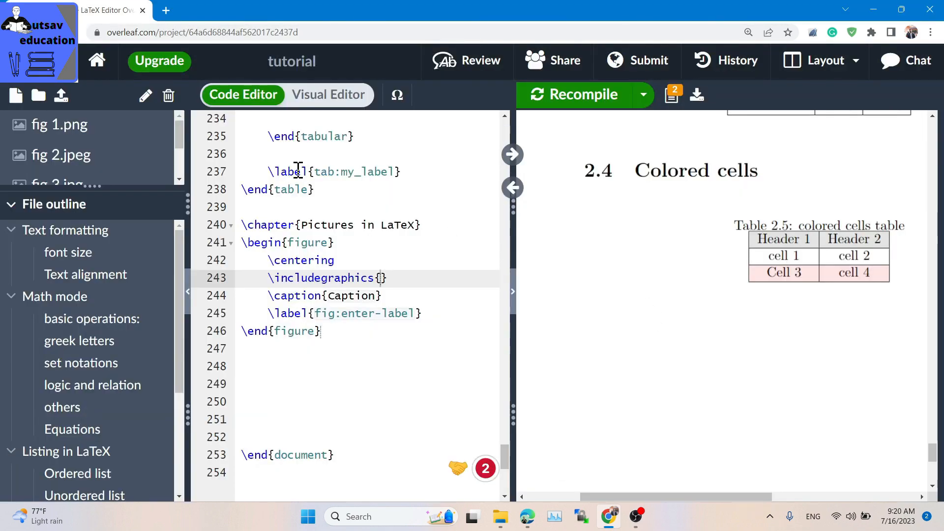
scroll(44, 137, down, 3)
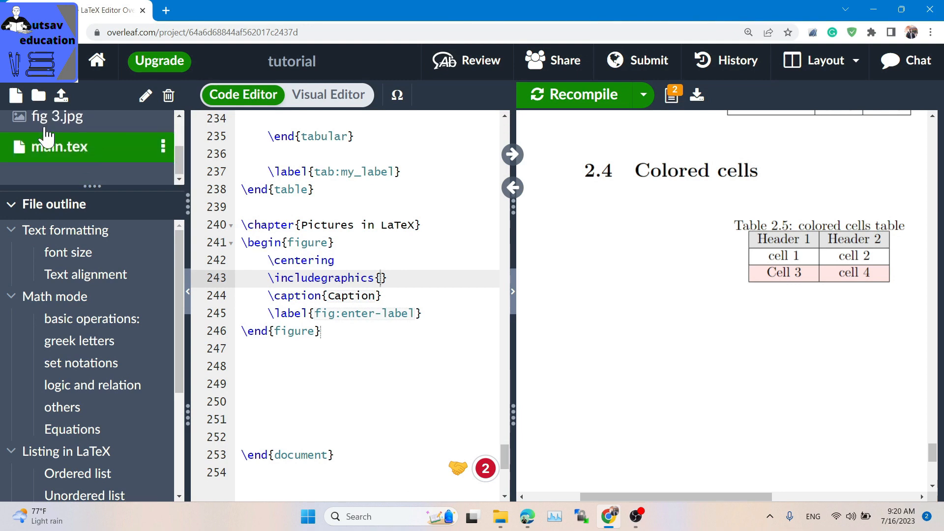
scroll(44, 148, up, 3)
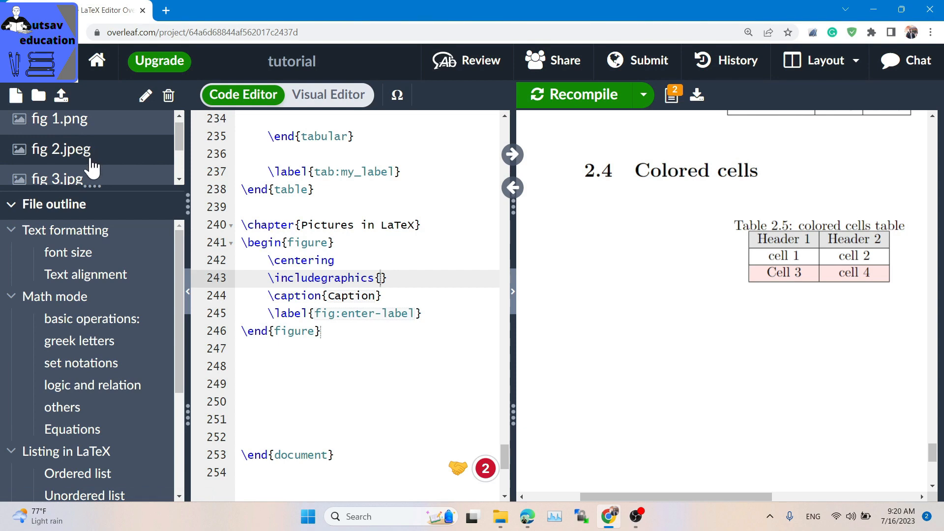
scroll(91, 168, down, 2)
scroll(91, 142, up, 2)
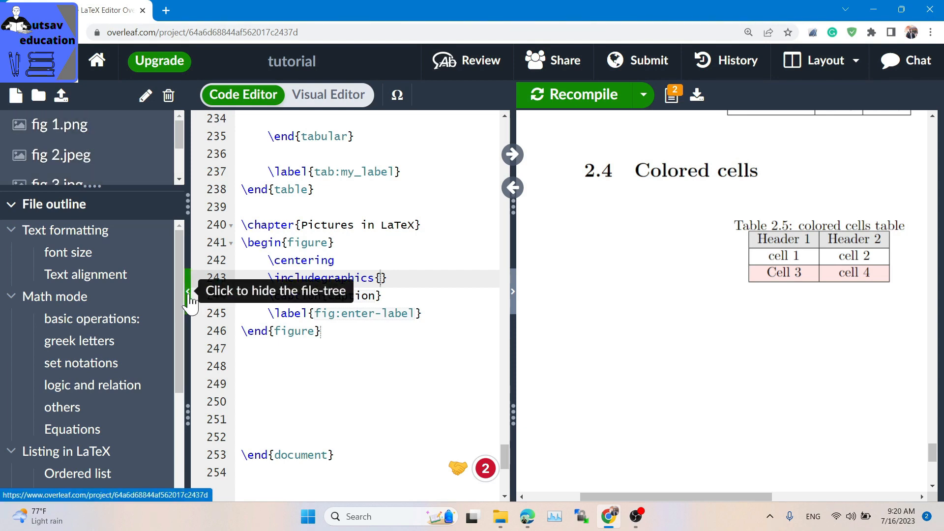
click(187, 291)
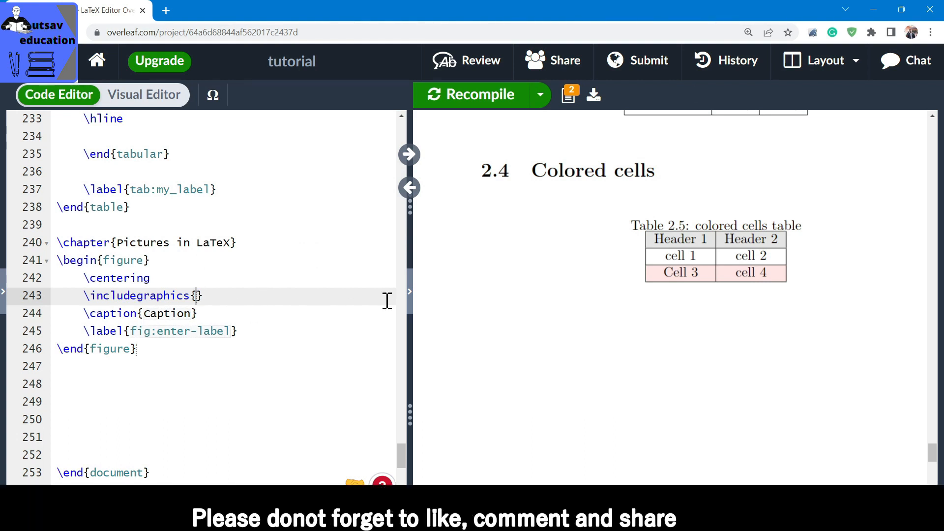
Set fig 1.png as the figure's included graphic and change its caption to "First figure"
click(197, 297)
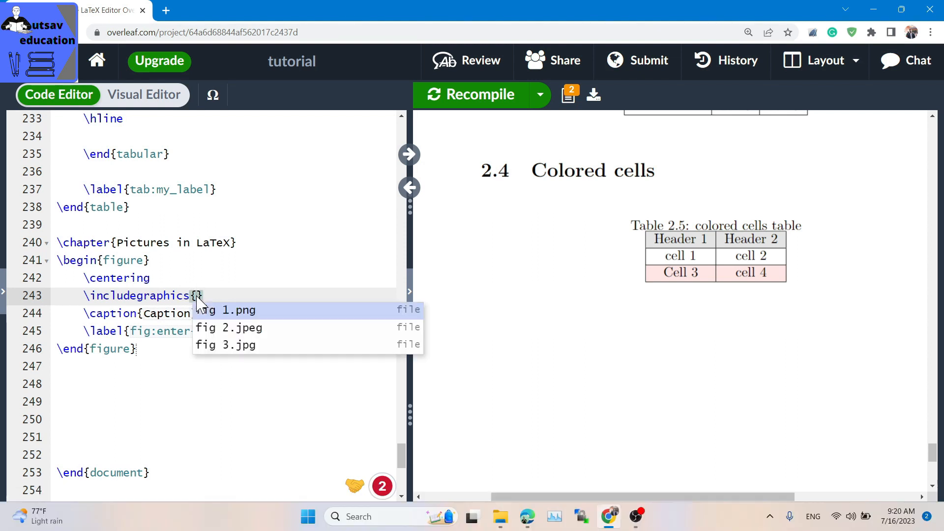
click(227, 313)
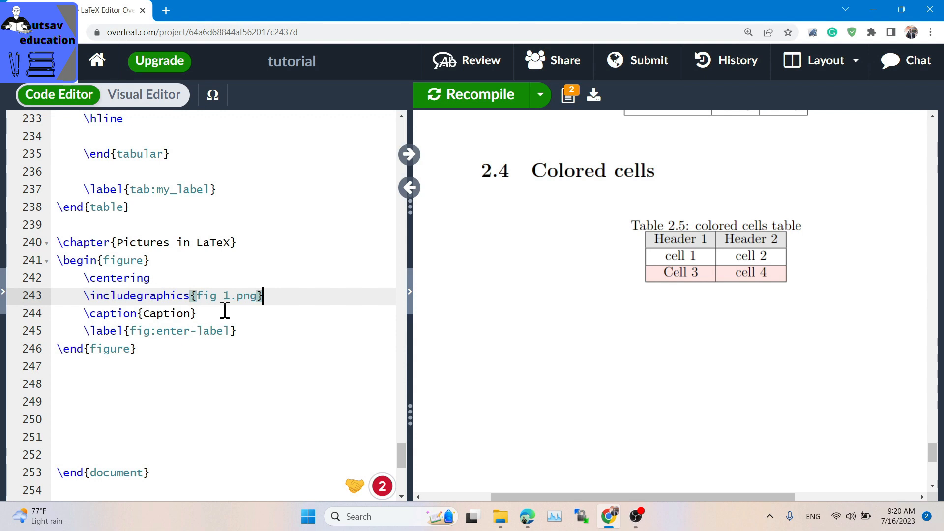
double_click(175, 315)
text(First)
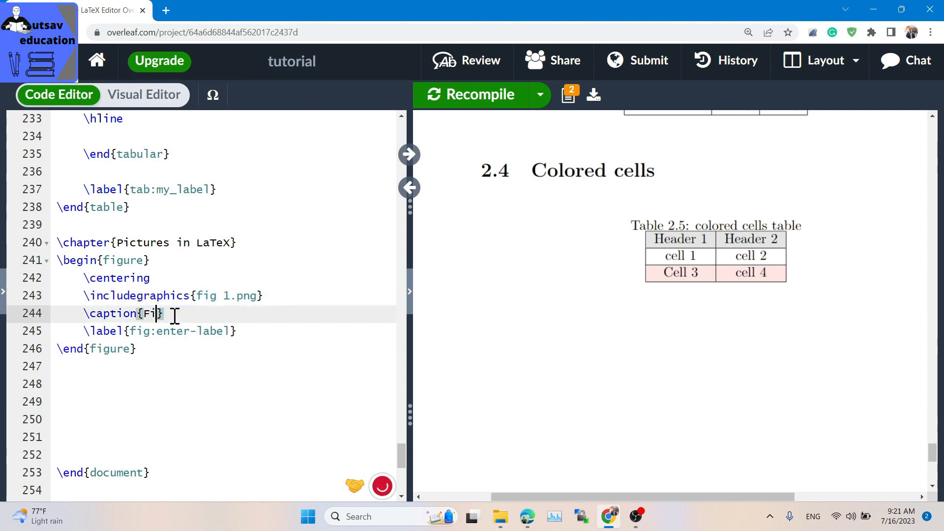
text( figure)
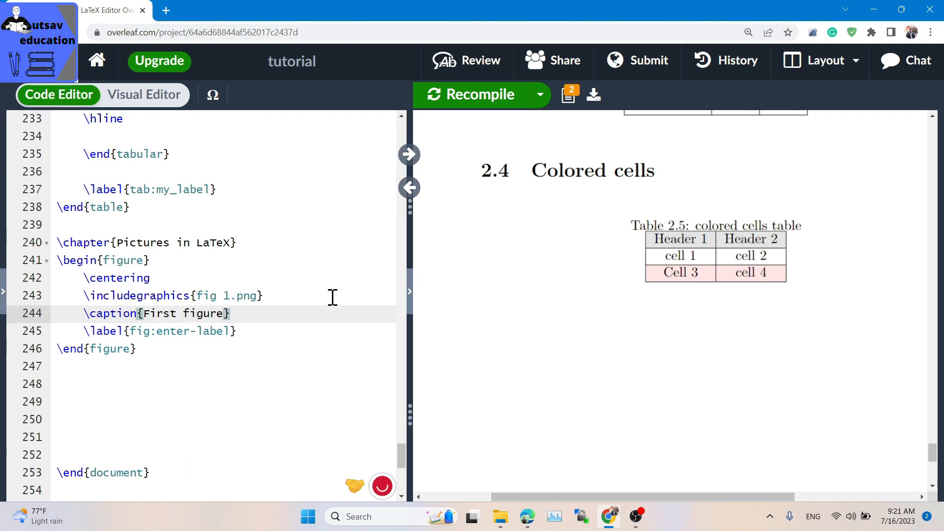
Replace the figure's placeholder label with fig:fig1
click(230, 333)
key(BackSpace)
key(BackSpace)
key(BackSpace)
key(BackSpace)
key(BackSpace)
key(BackSpace)
key(BackSpace)
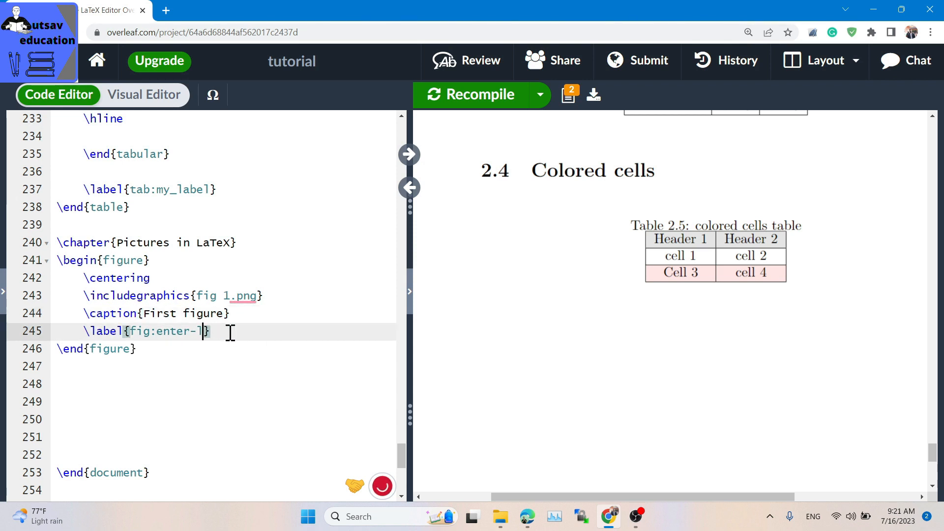
key(BackSpace)
key(BackSpace)
text(fig1)
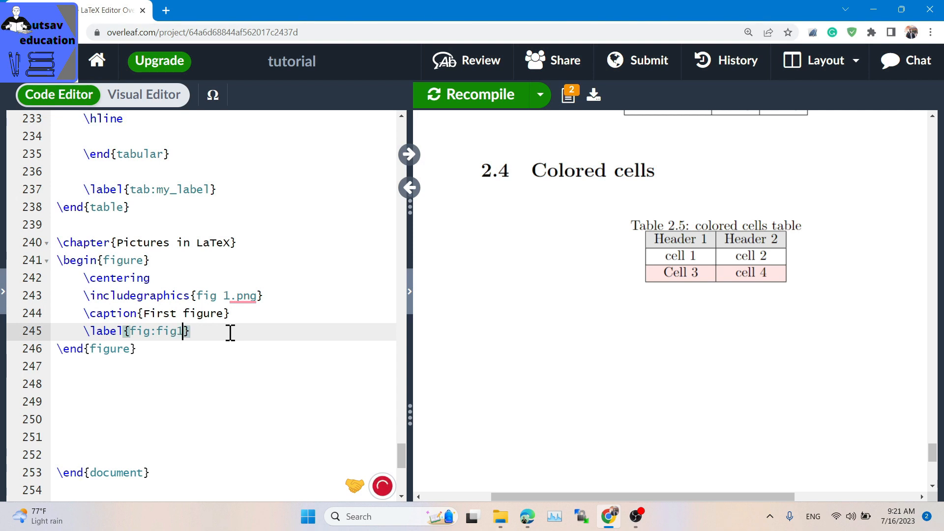
Recompile the document and check the "Pictures in LaTeX" chapter page in the PDF preview
key(ctrl+s)
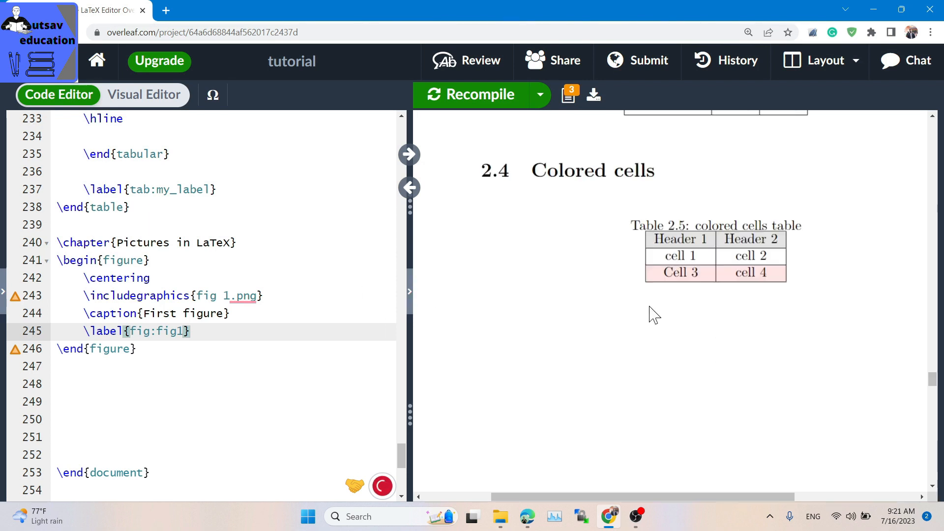
scroll(649, 314, down, 5)
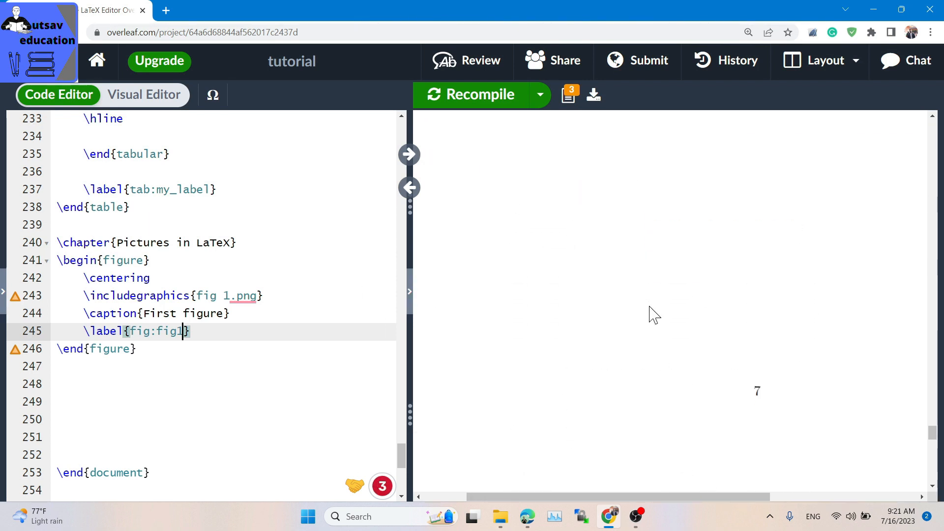
scroll(654, 314, up, 1)
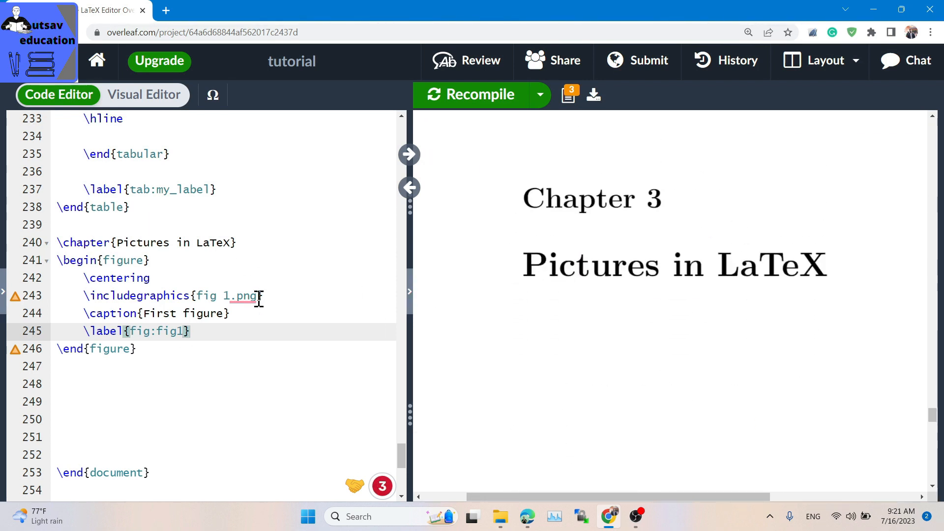
mouse_move(255, 300)
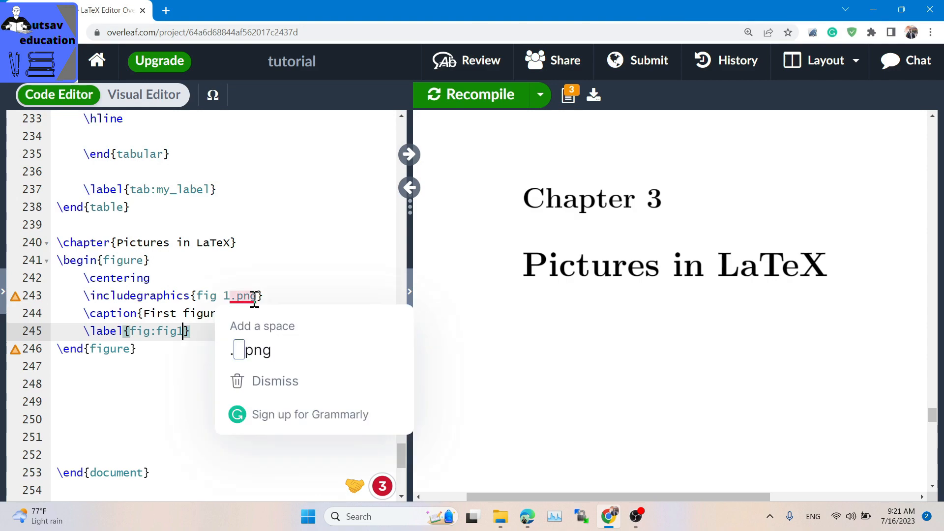
click(291, 238)
Add \usepackage{graphicx} to the preamble below the multirow package
scroll(291, 238, up, 20)
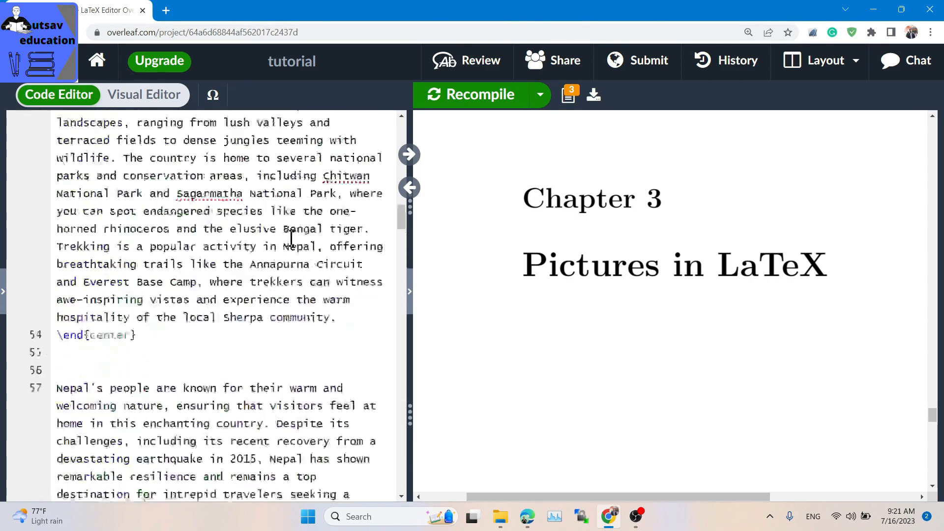
scroll(291, 238, up, 15)
click(221, 246)
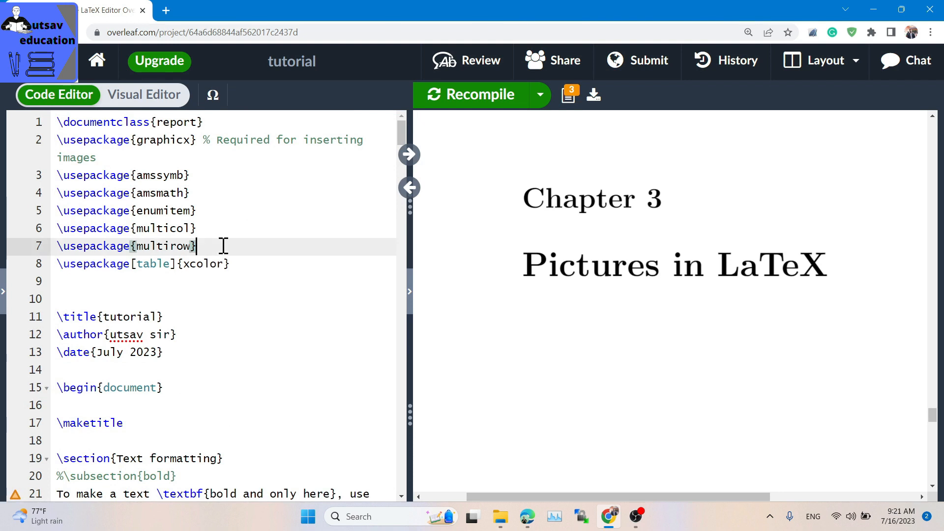
key(Return)
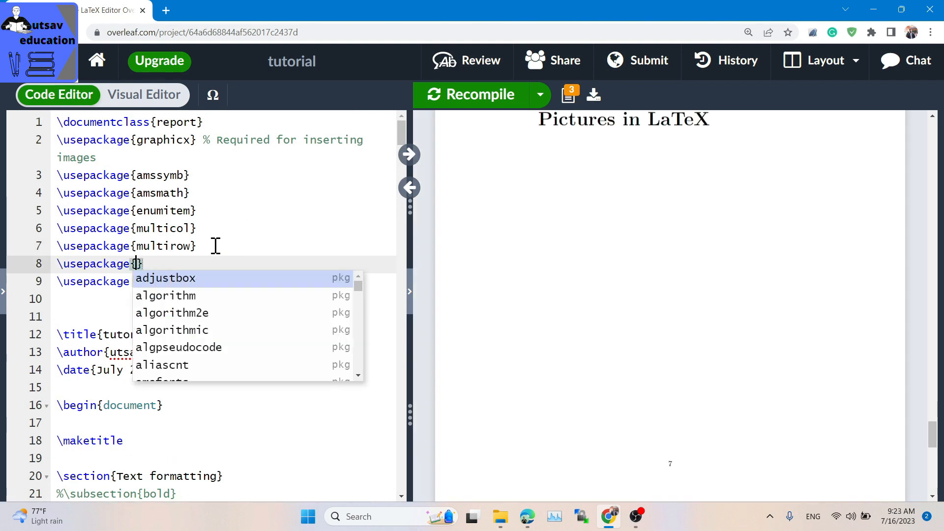
text(graphicx})
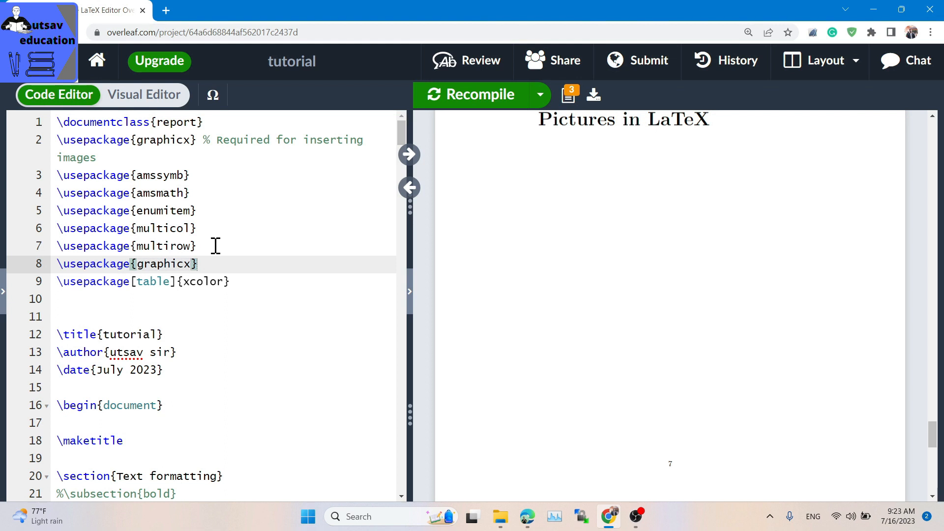
Recompile with the updated preamble and view the inserted fig 1.png in the PDF preview
key(ctrl+s)
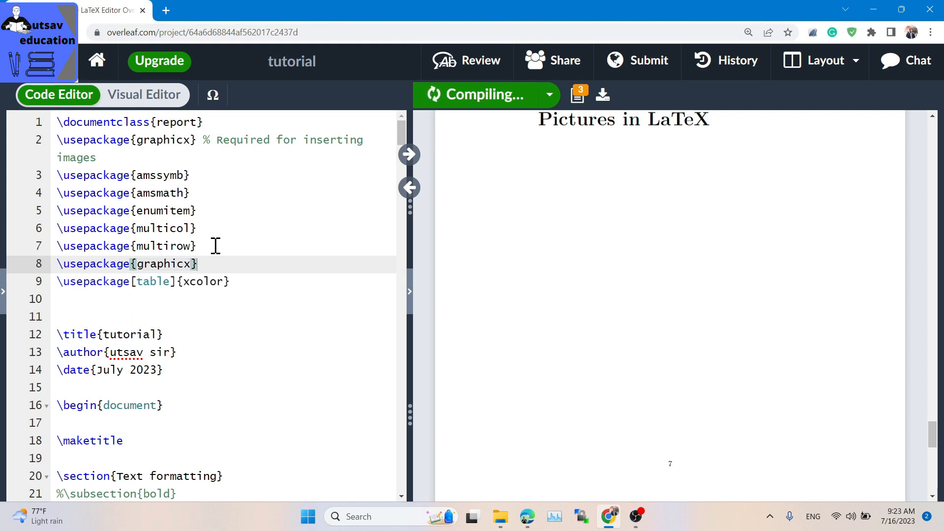
click(566, 93)
scroll(541, 223, down, 10)
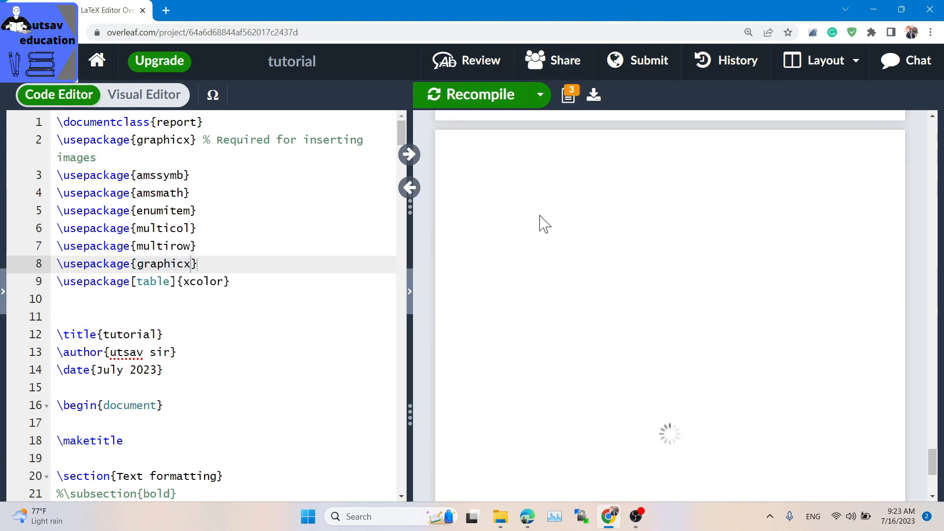
scroll(540, 224, up, 2)
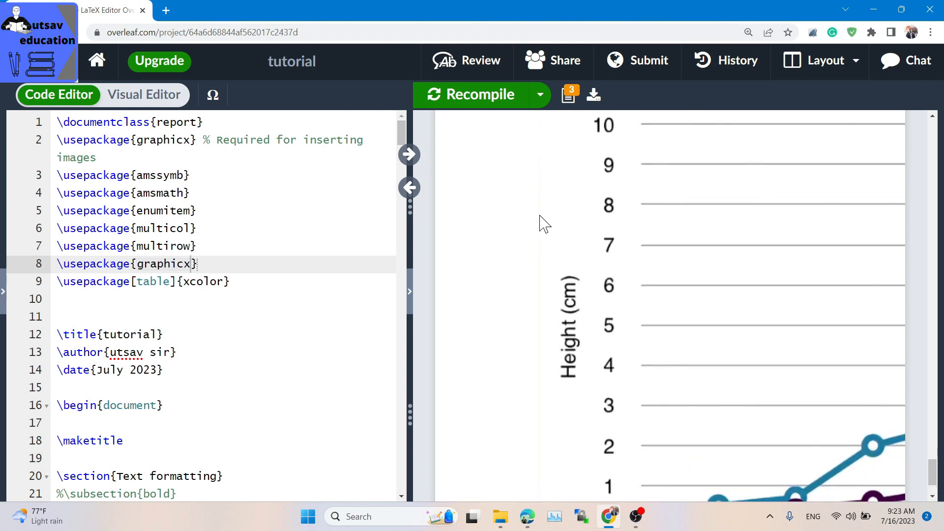
Add the option width = 4cm to the \includegraphics command for fig 1.png
mouse_move(535, 143)
click(580, 143)
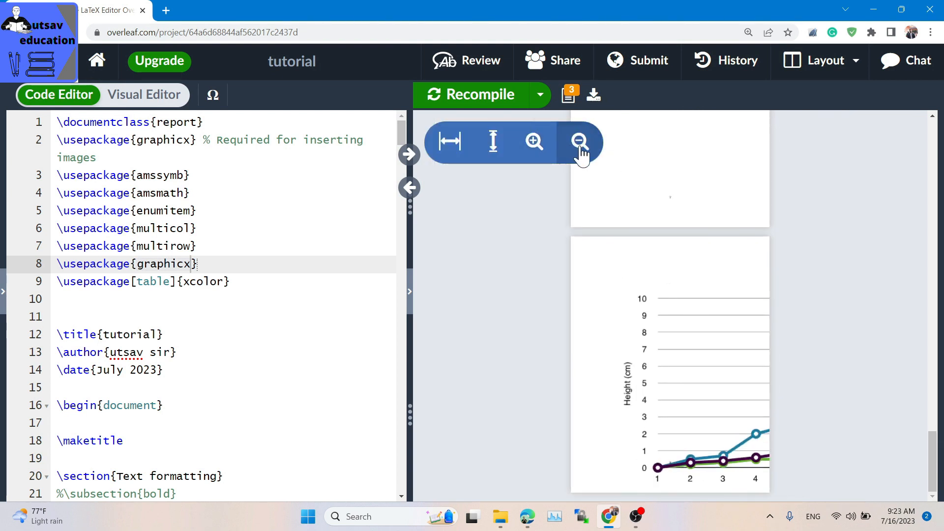
click(580, 143)
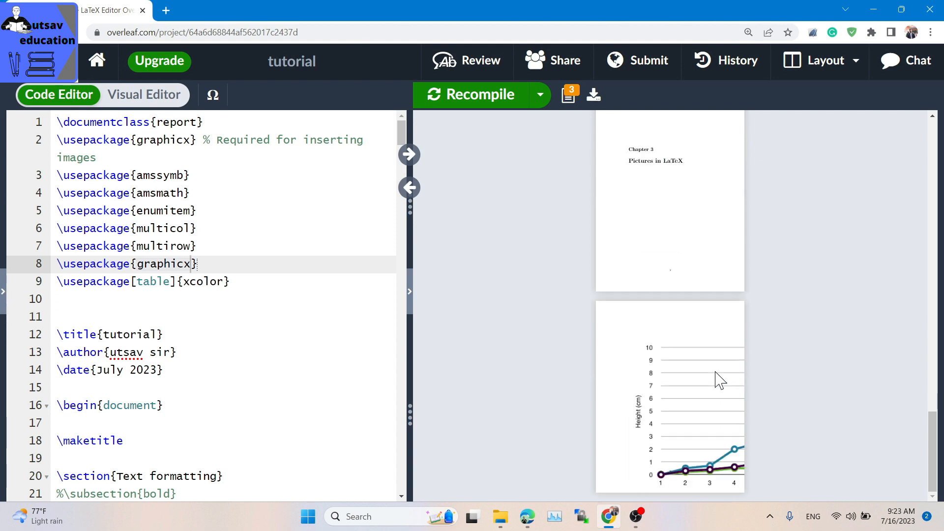
double_click(685, 390)
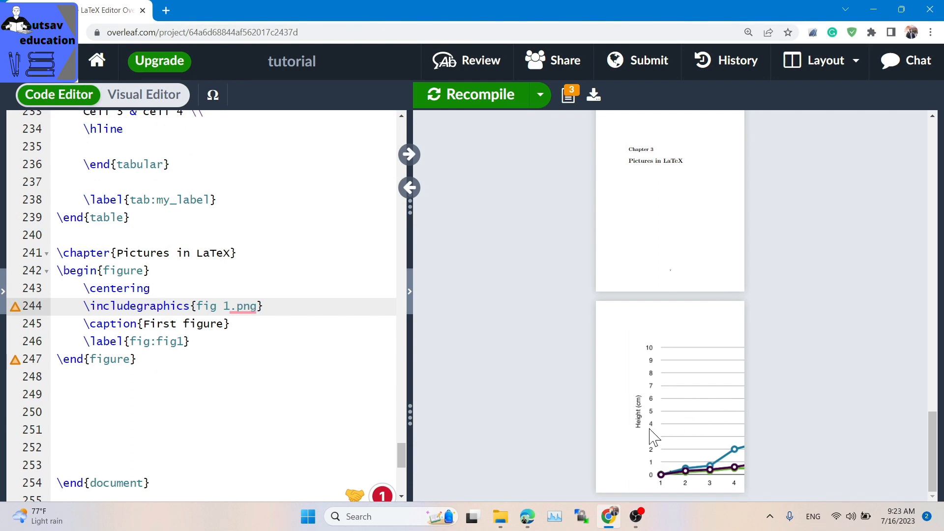
click(192, 306)
text([)
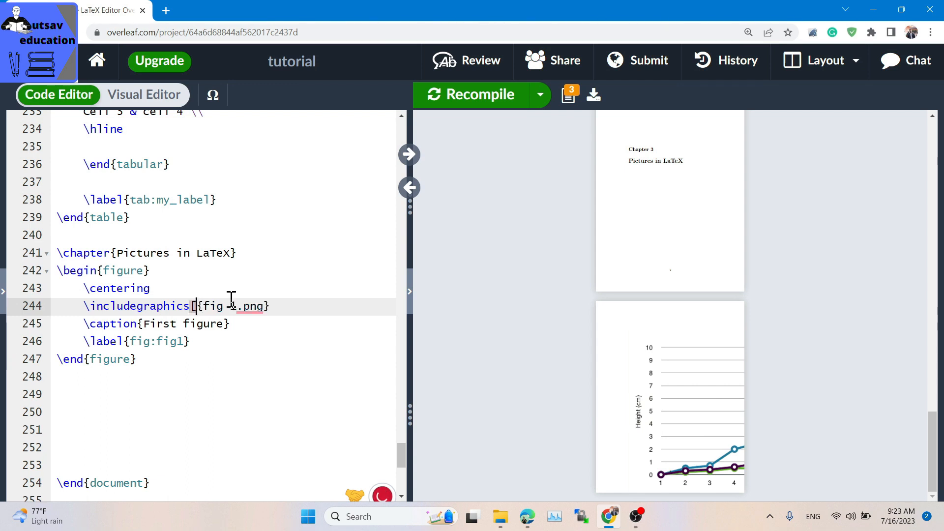
text(width=)
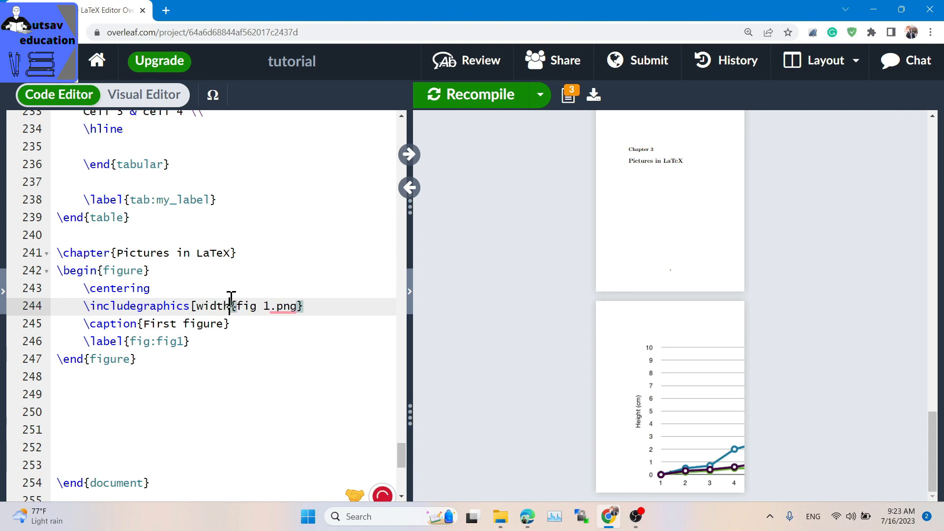
text(= 4)
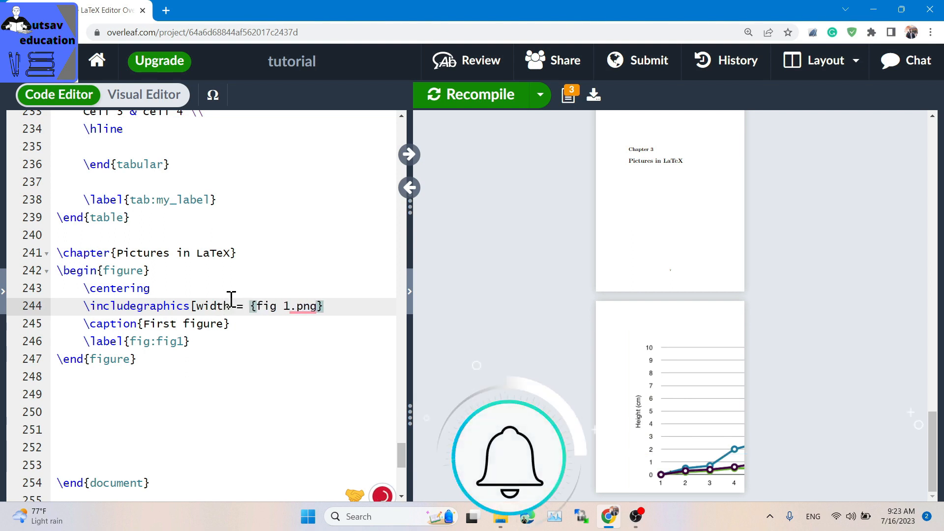
text(cm)
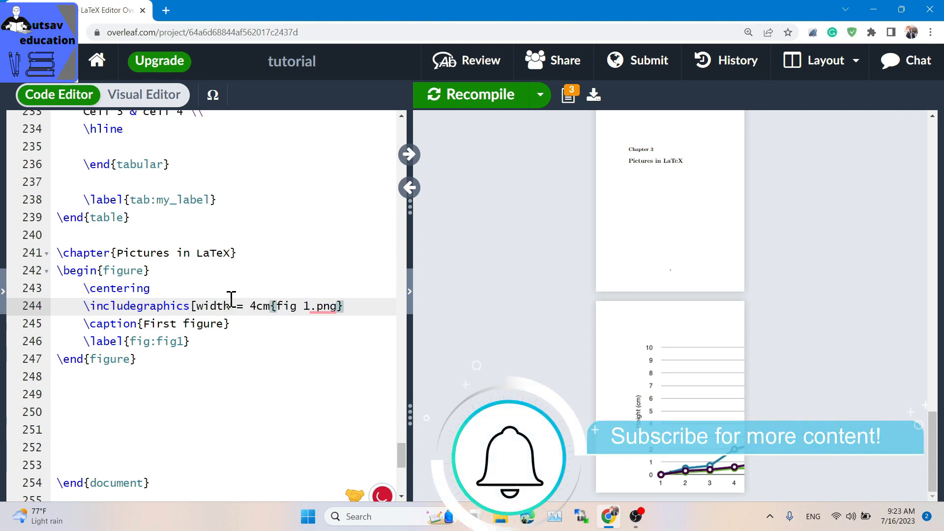
text(])
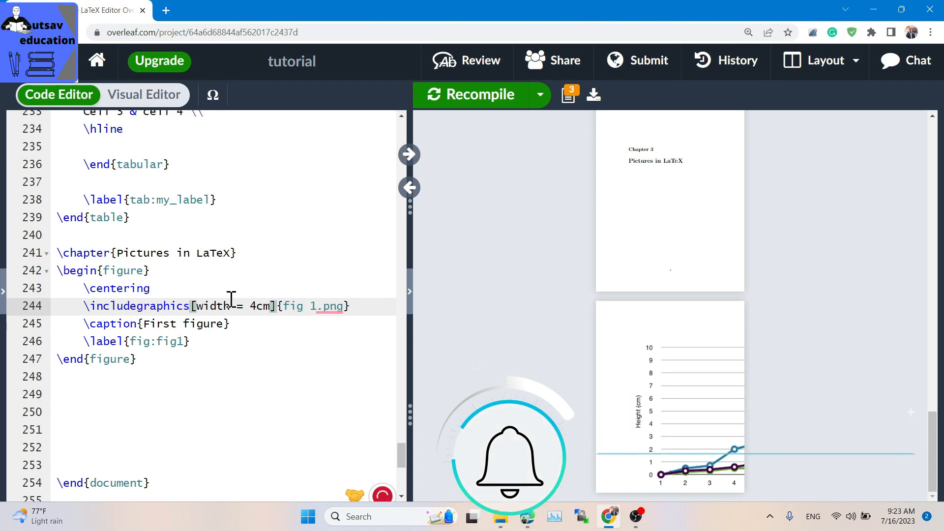
Recompile the document and check the resized figure on the "Pictures in LaTeX" page of the PDF preview
key(ctrl+s)
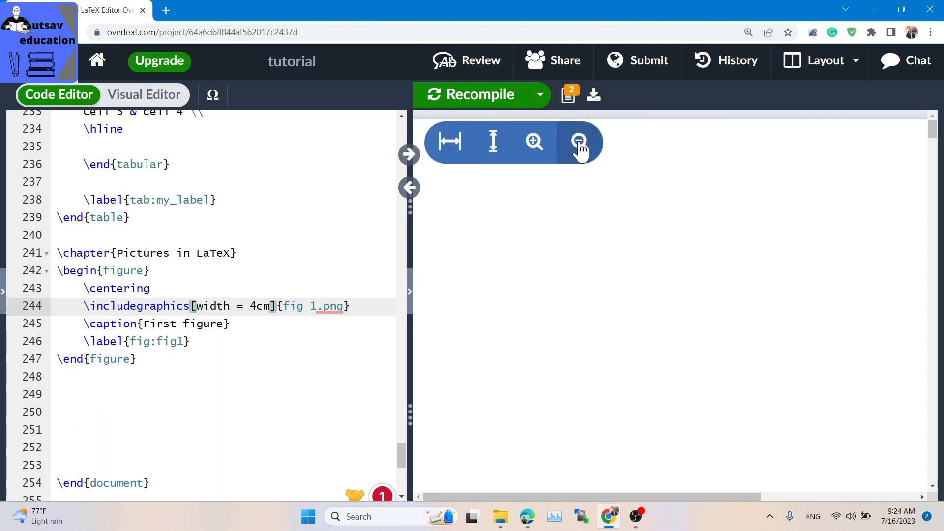
click(579, 141)
click(580, 141)
scroll(633, 372, down, 5)
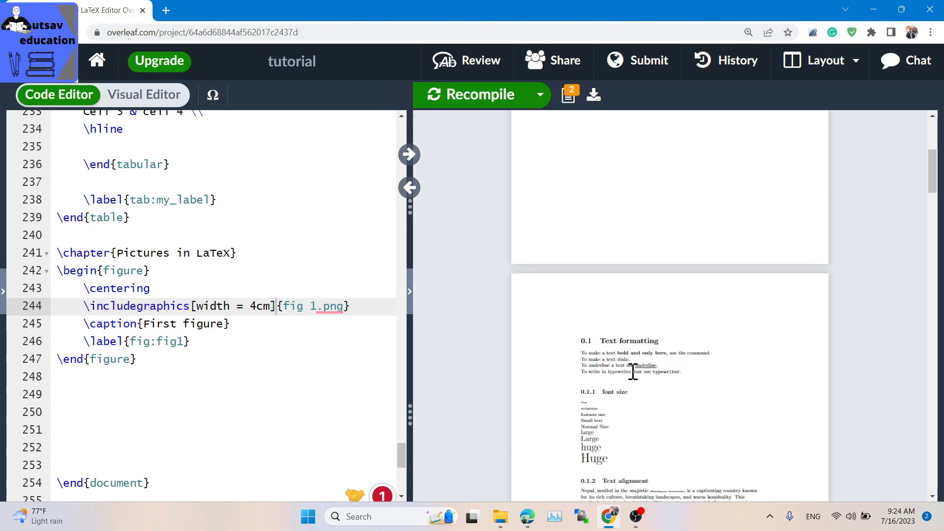
scroll(632, 372, down, 20)
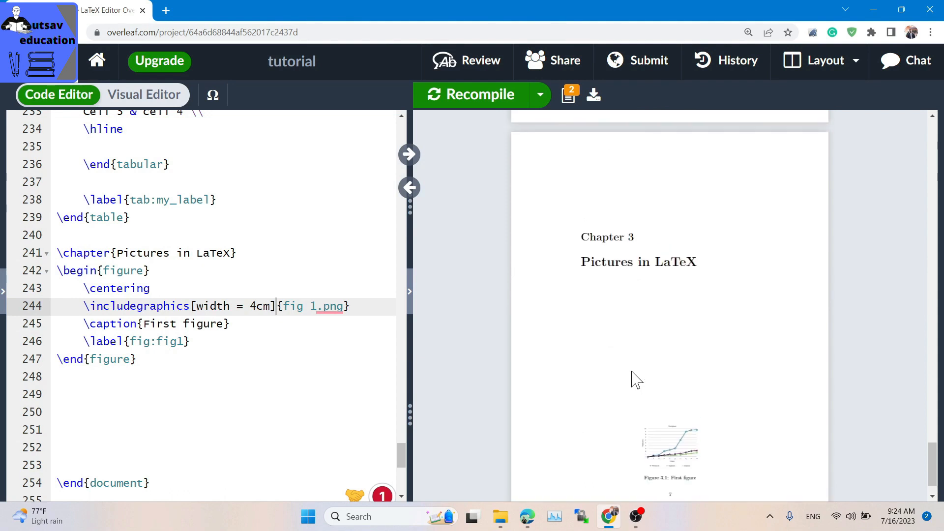
mouse_move(587, 147)
click(540, 145)
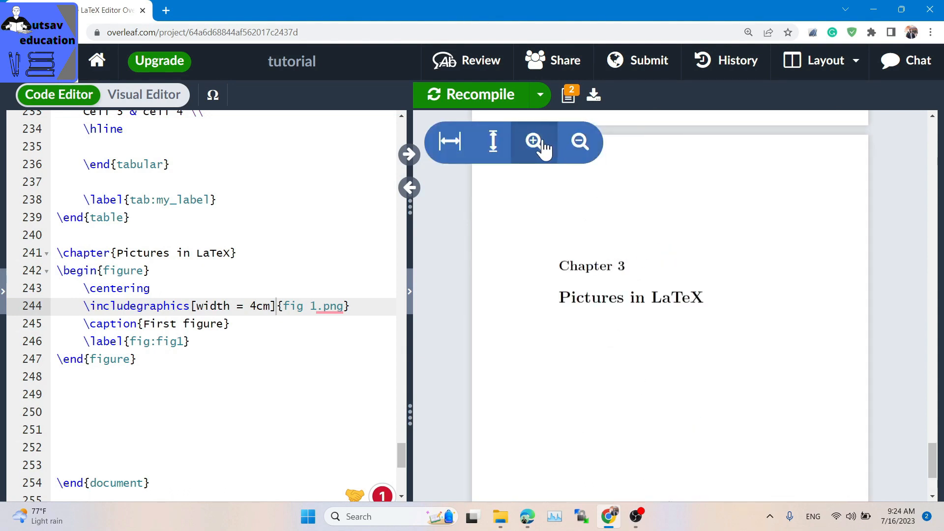
click(540, 143)
click(540, 143)
scroll(639, 447, down, 10)
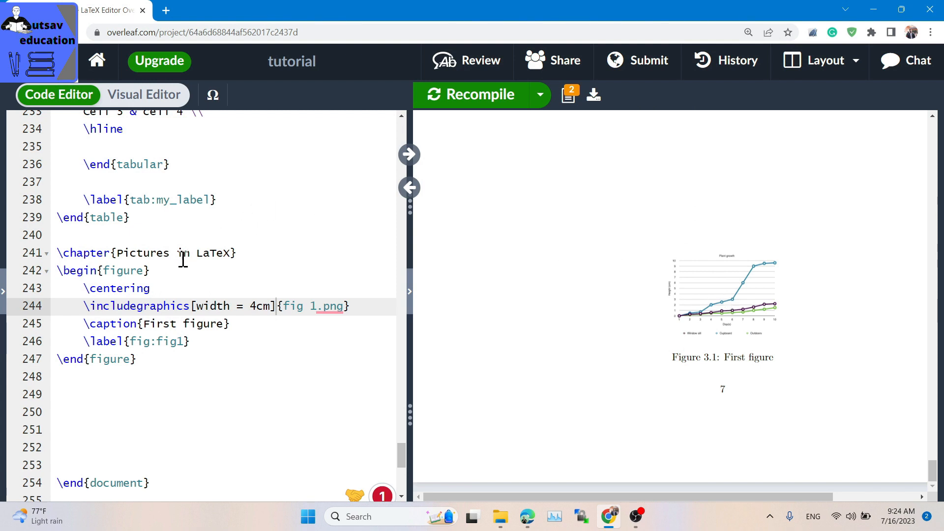
Add the [ht] placement option to the figure environment and view the figure's new position in the PDF preview
click(172, 272)
text([ht)
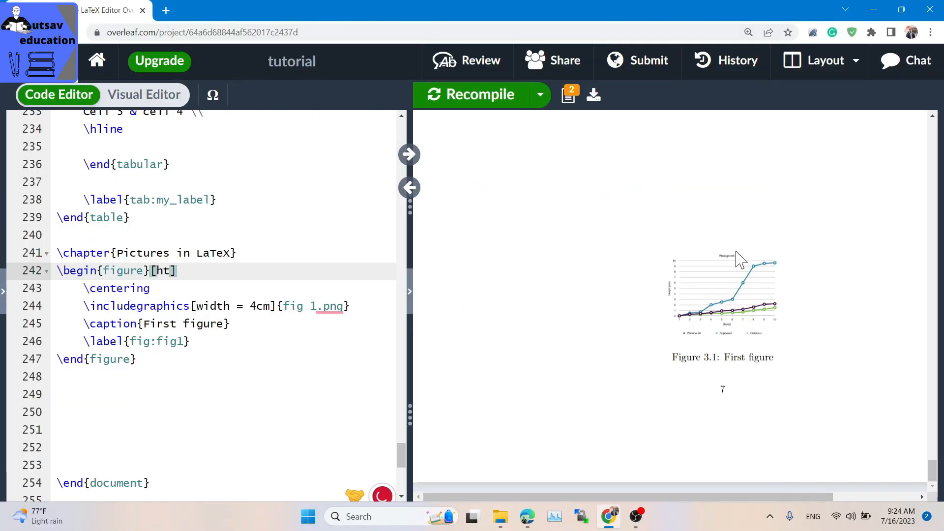
scroll(737, 257, down, 3)
scroll(741, 260, up, 3)
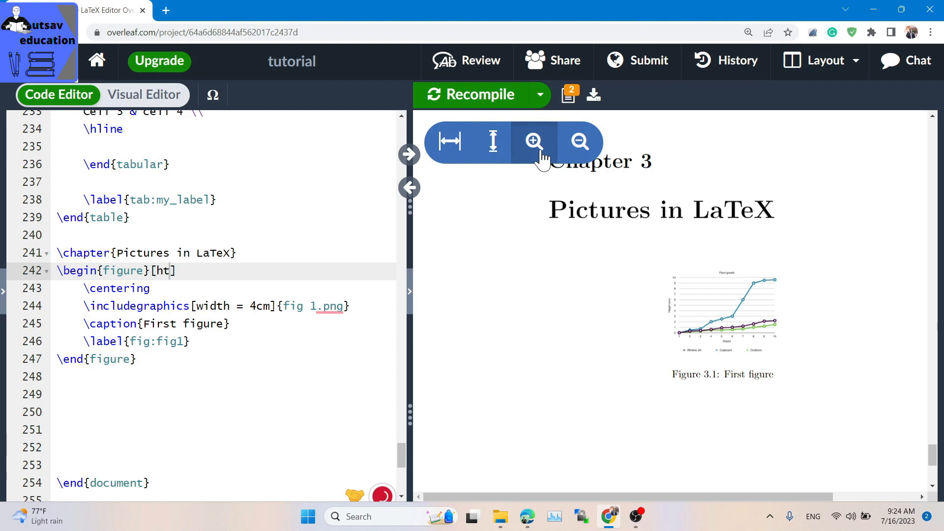
click(535, 141)
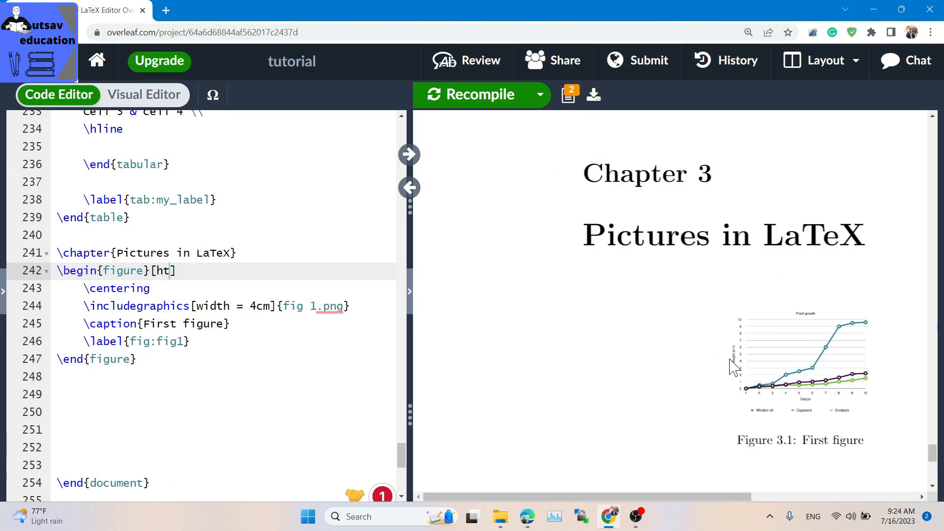
Set the width of fig 1.png to 8cm and recompile to check the larger figure in the PDF preview
click(257, 306)
key(BackSpace)
text(8)
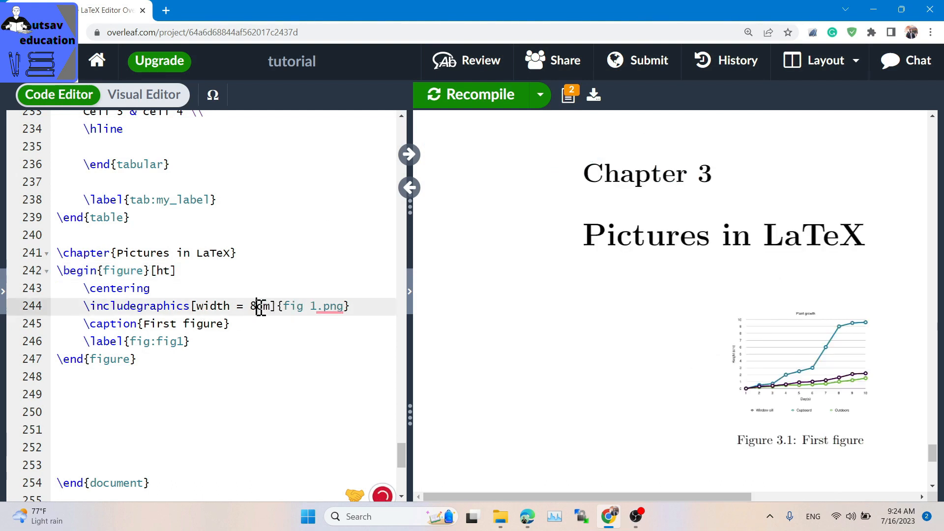
key(ctrl+s)
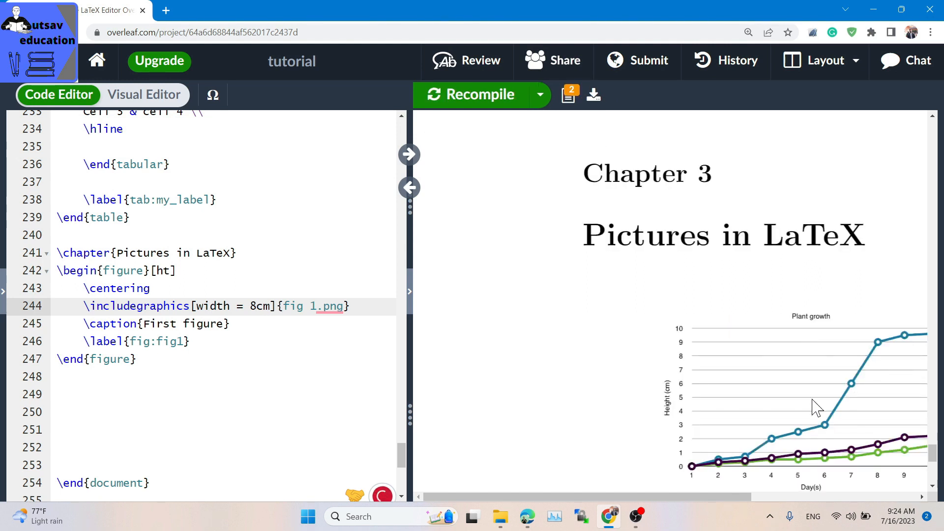
scroll(814, 405, right, 3)
mouse_move(621, 114)
click(579, 143)
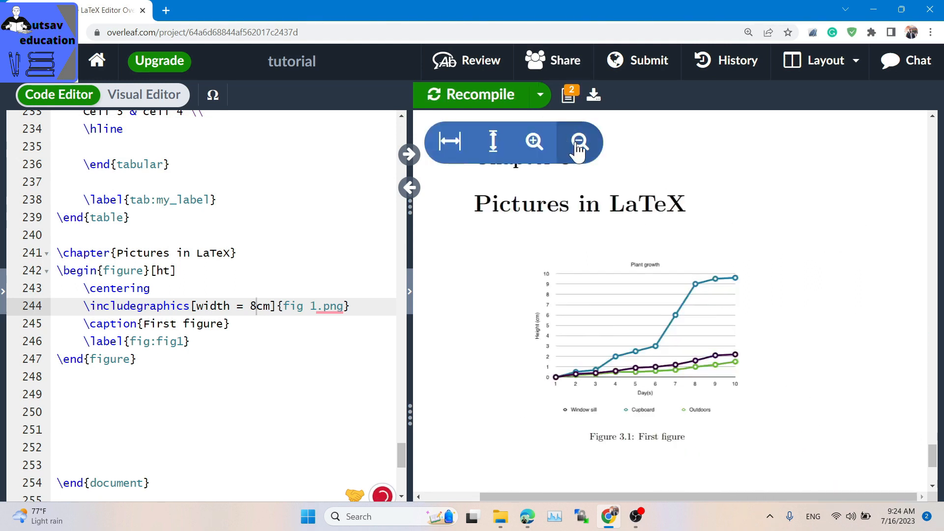
click(579, 142)
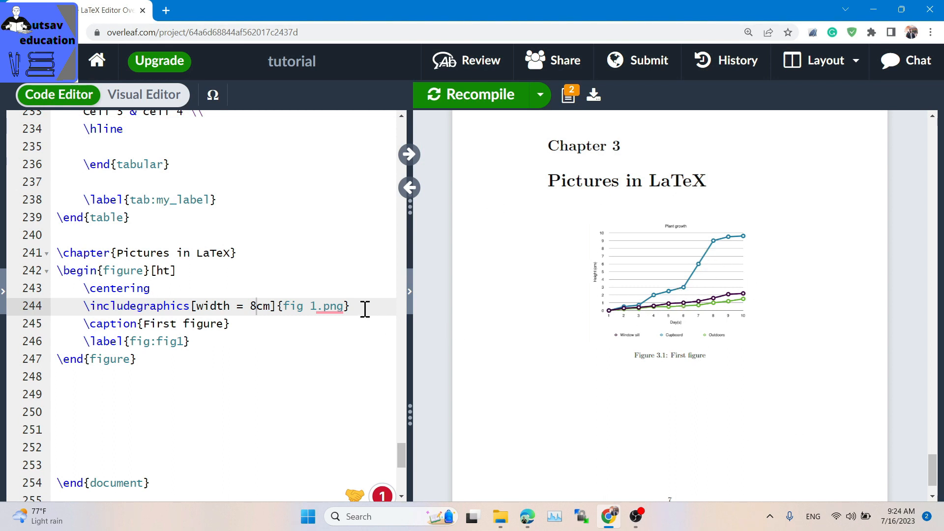
Duplicate the \includegraphics line for fig 1.png directly below itself inside the figure environment
drag(359, 307, 82, 308)
key(ctrl+c)
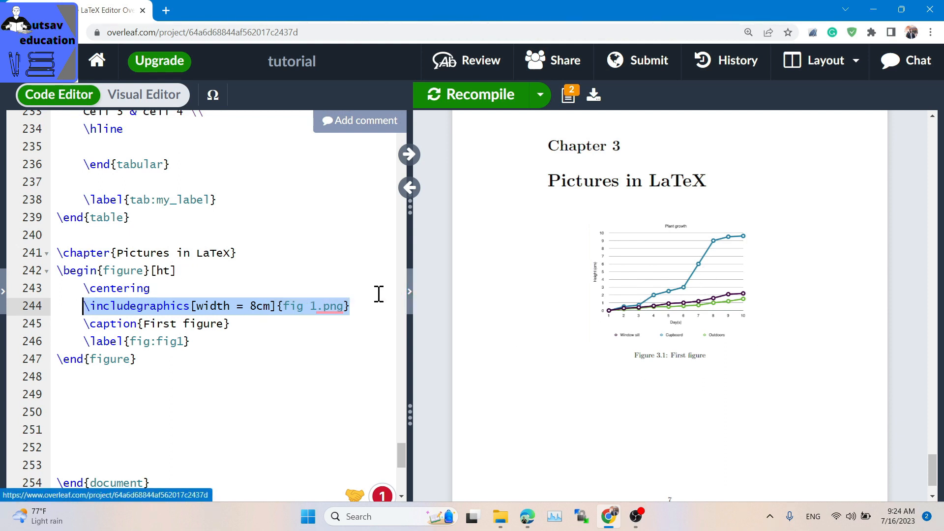
click(366, 305)
key(Return)
key(ctrl+v)
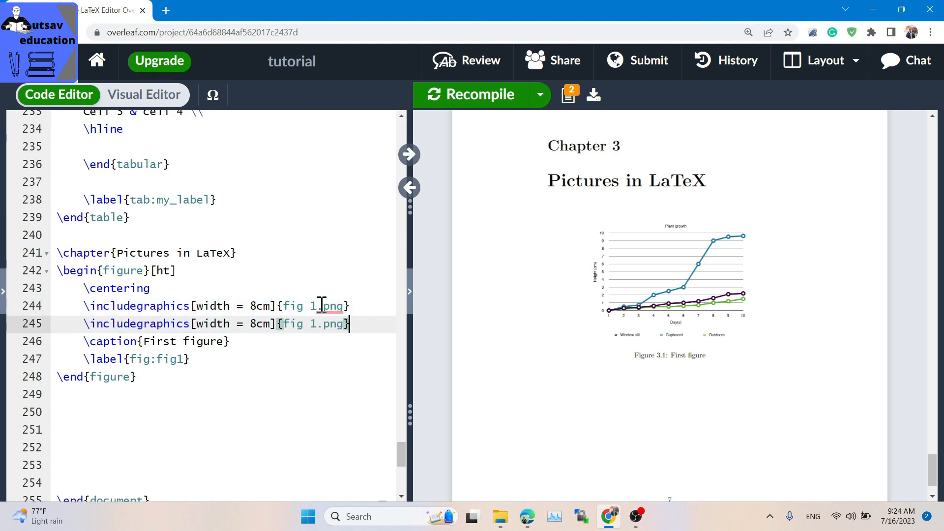
Change the image file in the duplicated line to fig 2.jpeg and recompile to check both images
click(317, 325)
key(BackSpace)
text(2)
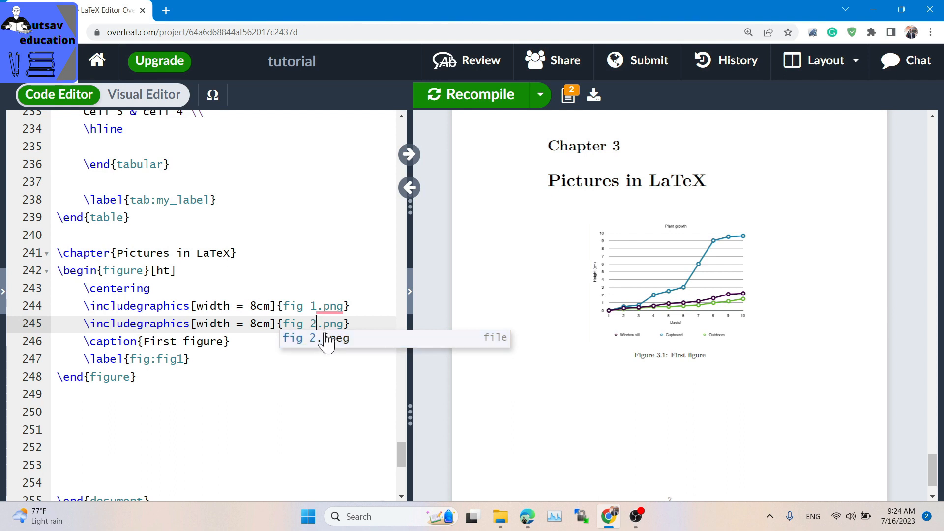
click(327, 339)
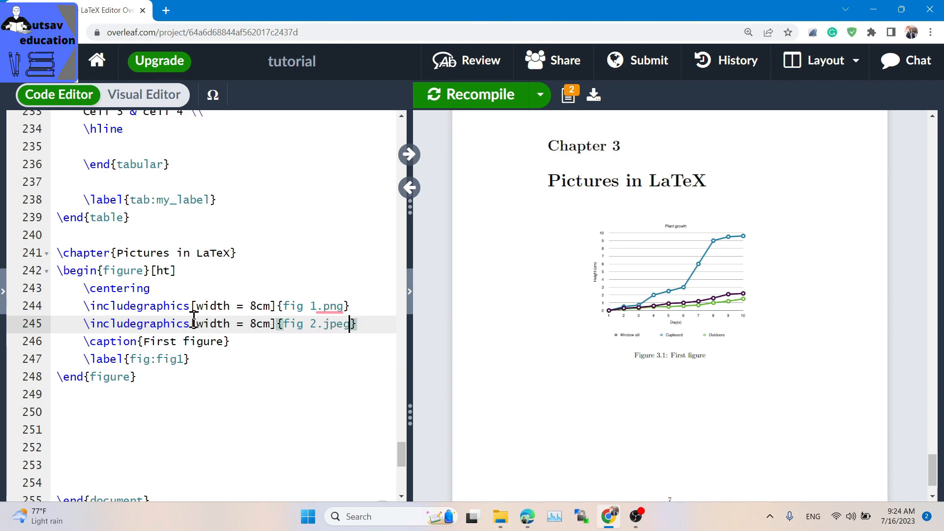
key(ctrl+s)
scroll(672, 284, down, 10)
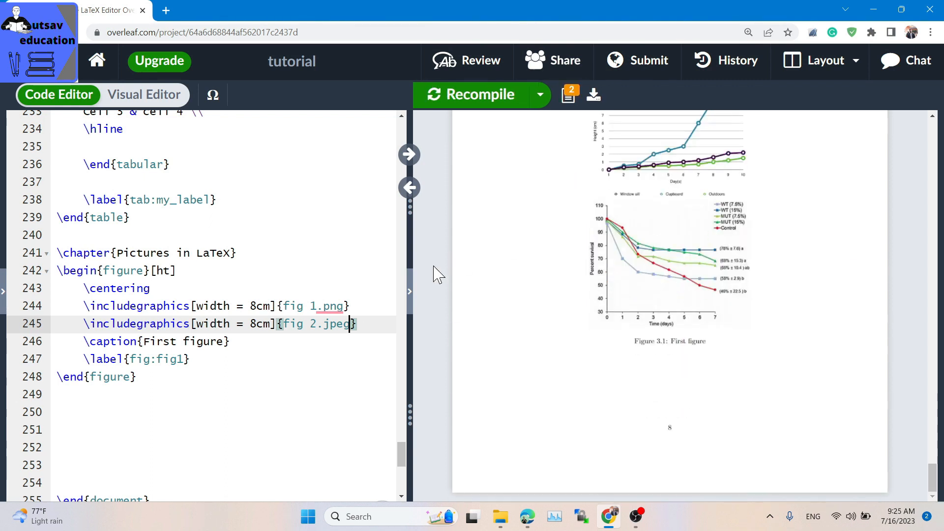
Set the width of both fig 1.png and fig 2.jpeg to 6cm
click(251, 305)
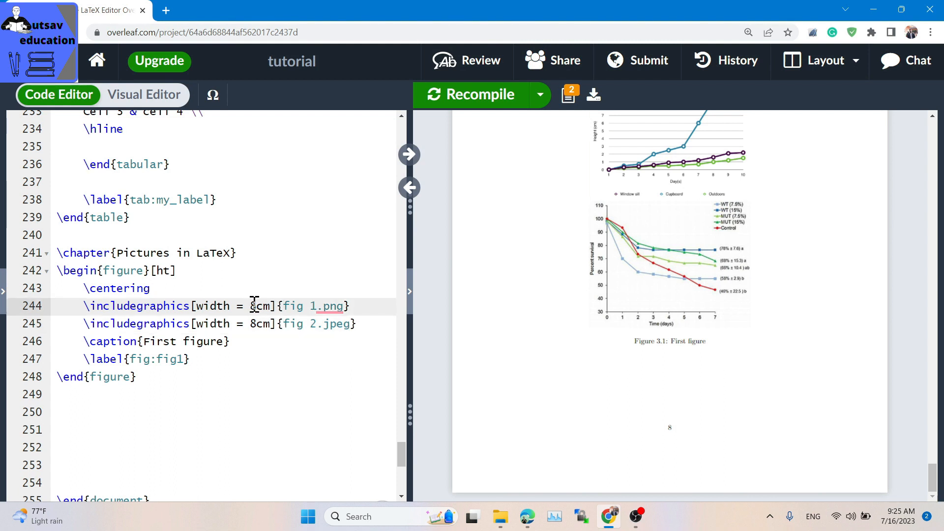
key(Delete)
text(6)
key(Down)
key(BackSpace)
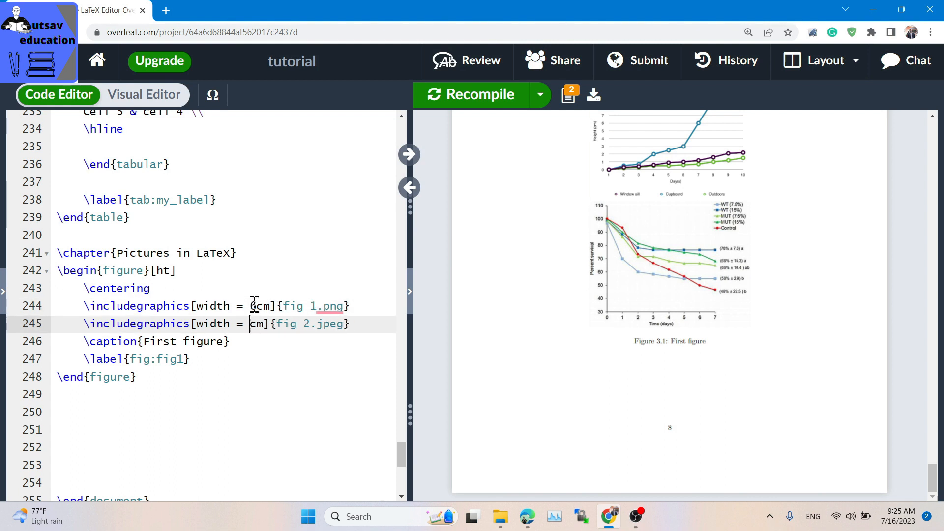
text(6)
Recompile the document and check the layout of the two images in the PDF preview
key(ctrl+s)
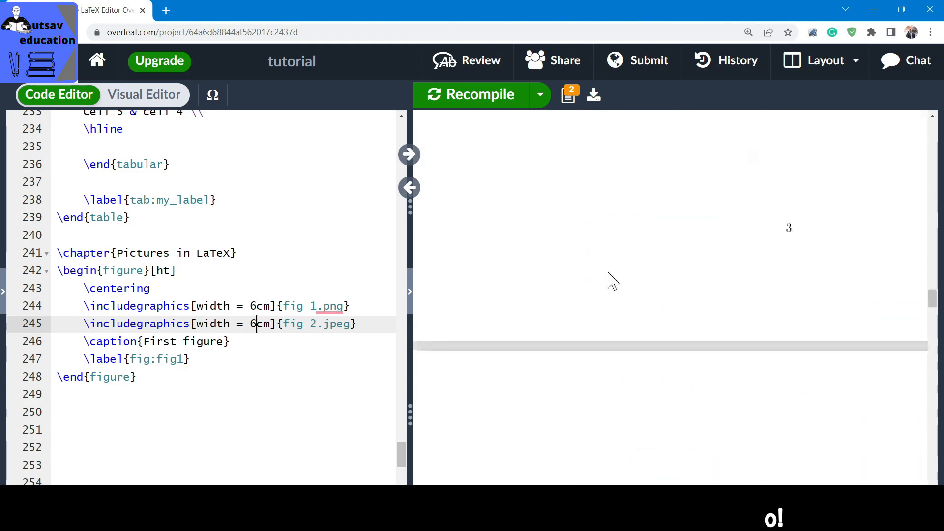
scroll(607, 272, down, 20)
scroll(607, 273, up, 3)
scroll(607, 272, right, 2)
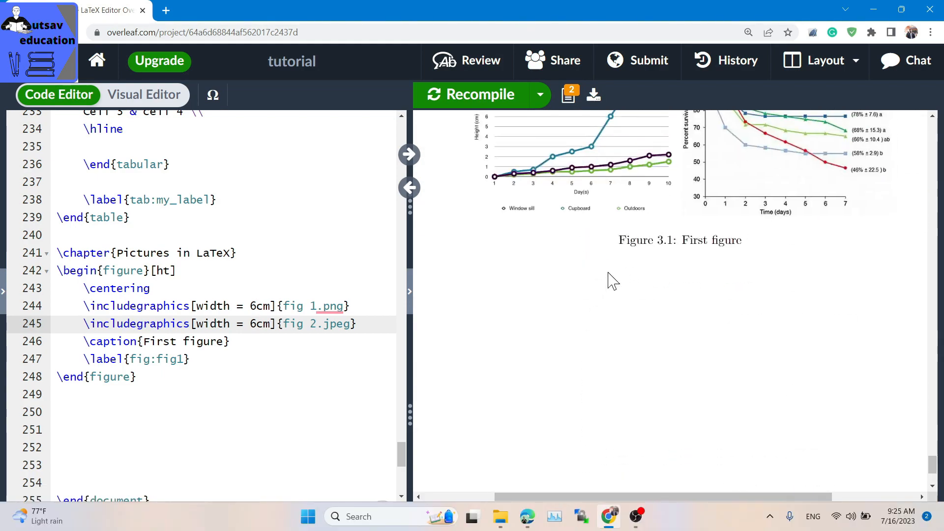
scroll(608, 273, up, 2)
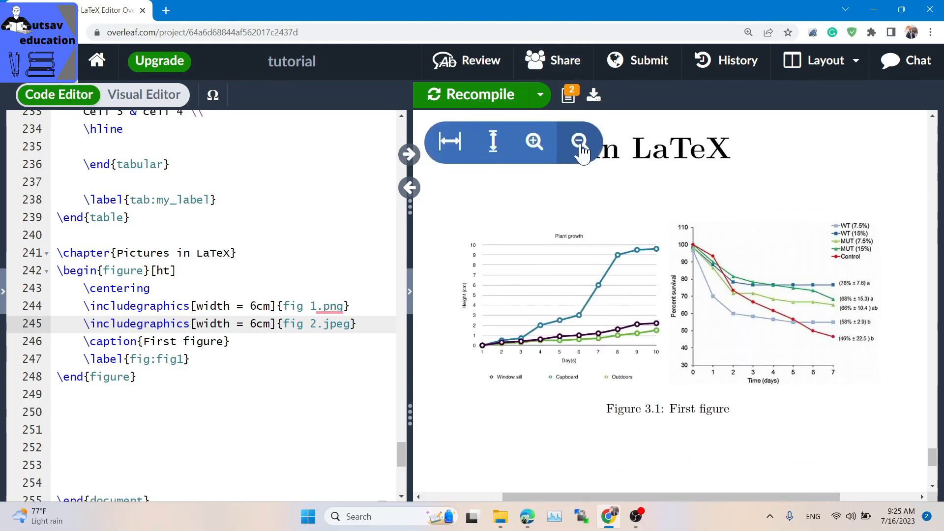
click(579, 142)
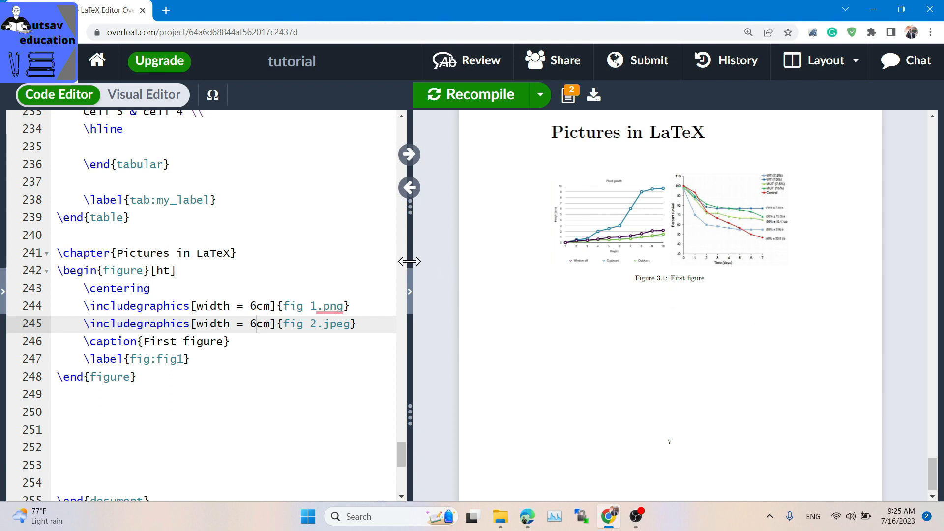
Copy the whole figure environment and paste it below the original, leaving one blank line between them
drag(146, 377, 59, 274)
key(ctrl+c)
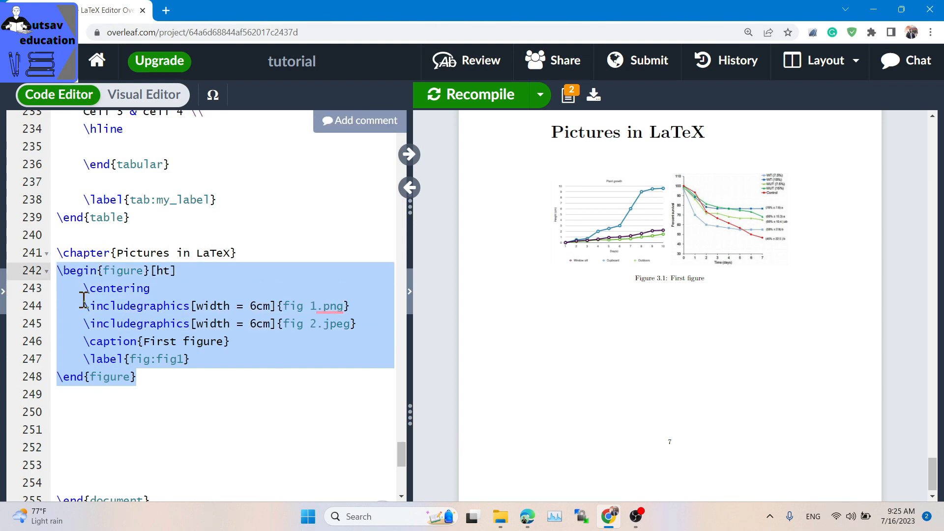
click(186, 412)
key(ctrl+v)
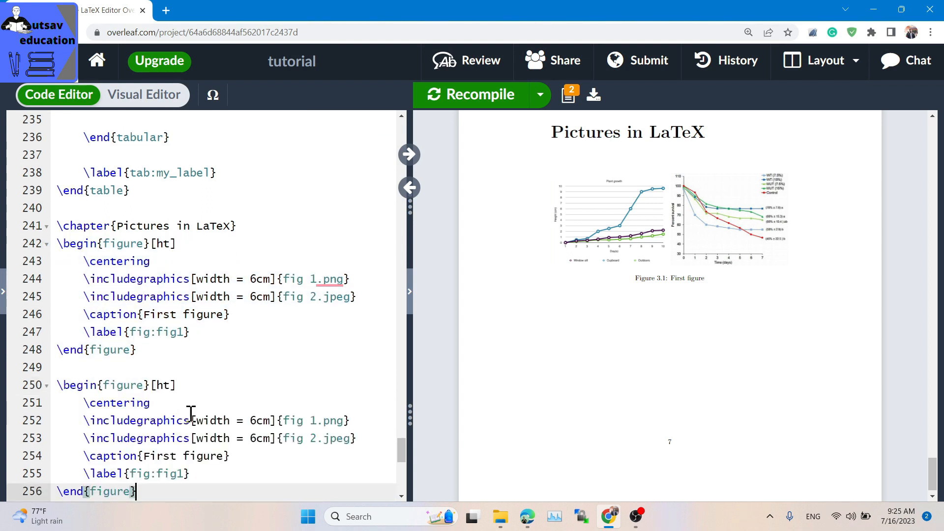
In the copied figure, change the second image file to fig 3.jpg, delete the fig 1.png line and recompile
click(313, 438)
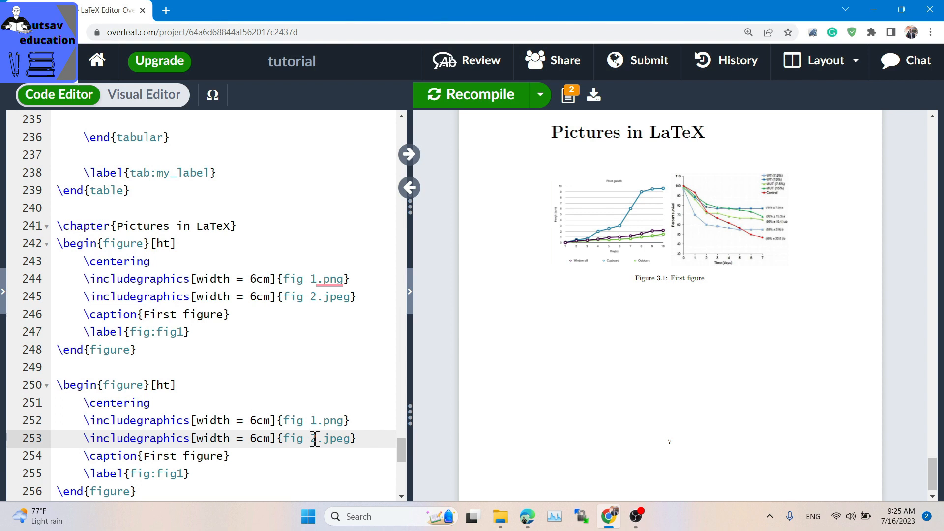
key(Delete)
text(3)
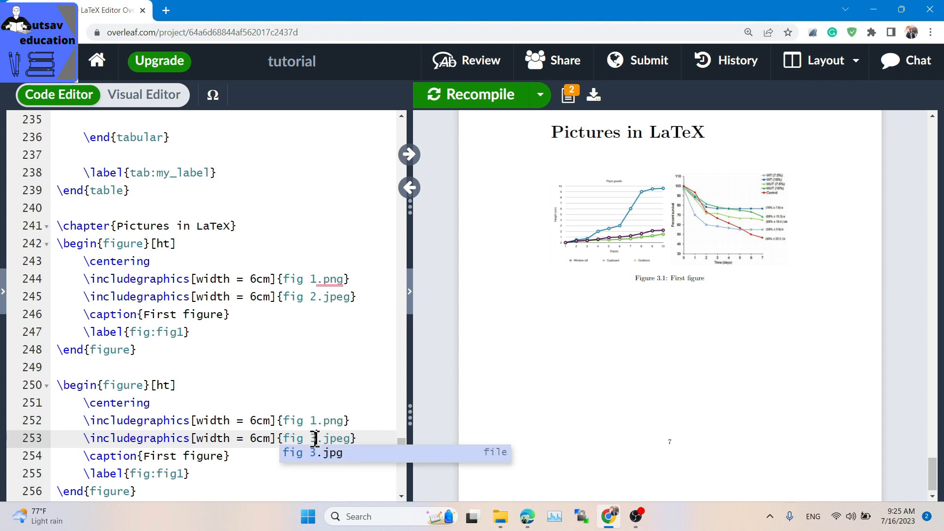
click(323, 450)
drag(360, 414, 23, 428)
key(BackSpace)
key(BackSpace)
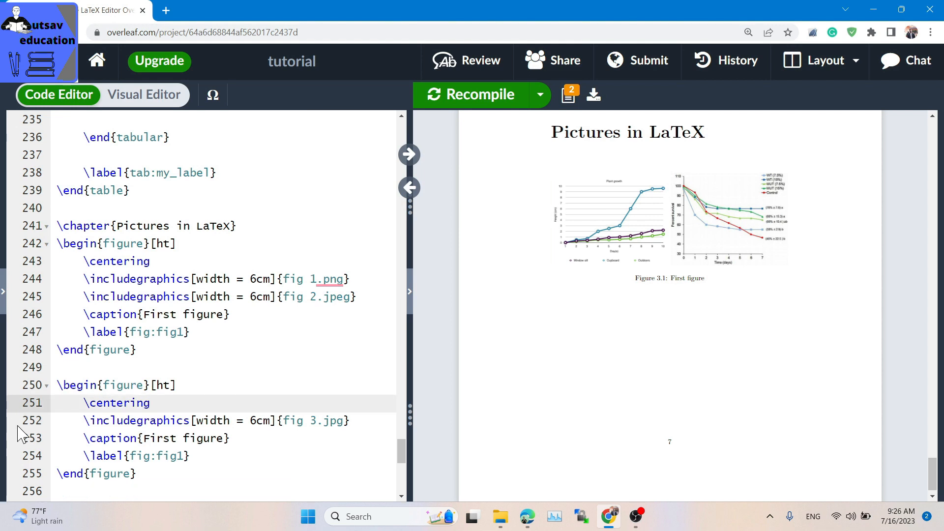
key(ctrl+s)
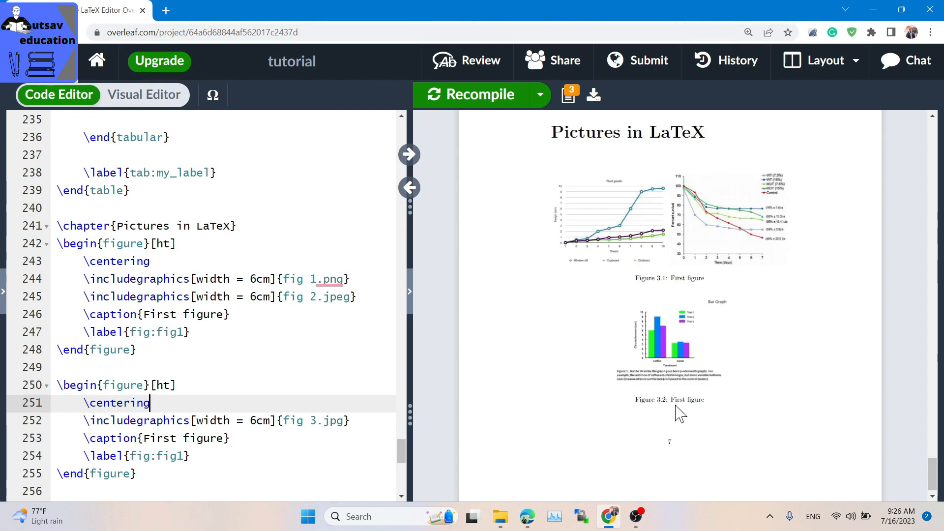
Change the caption of the fig 3.jpg figure to "third figure" and recompile
double_click(160, 438)
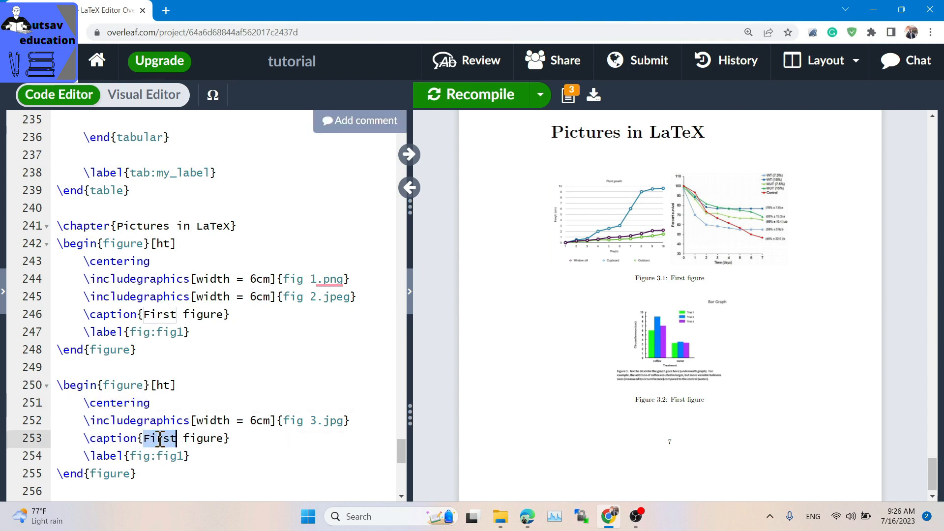
text(thirs)
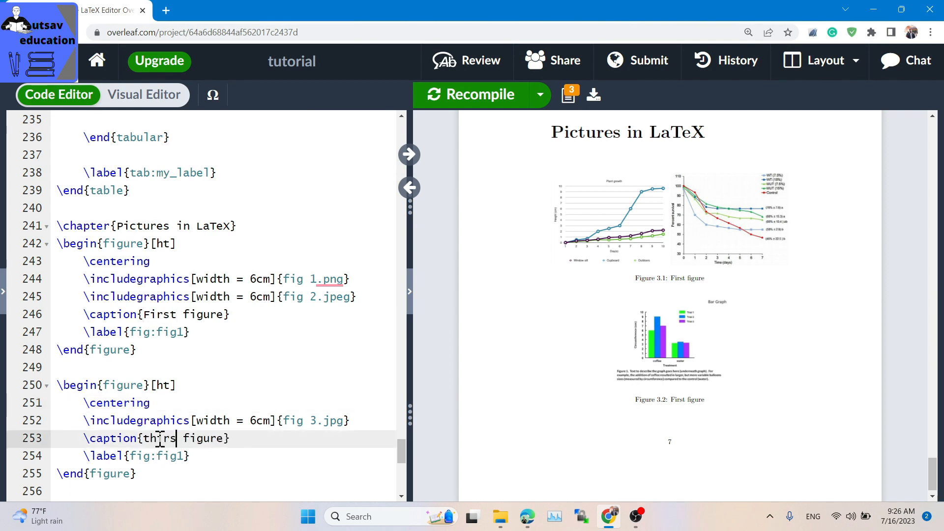
key(ctrl+s)
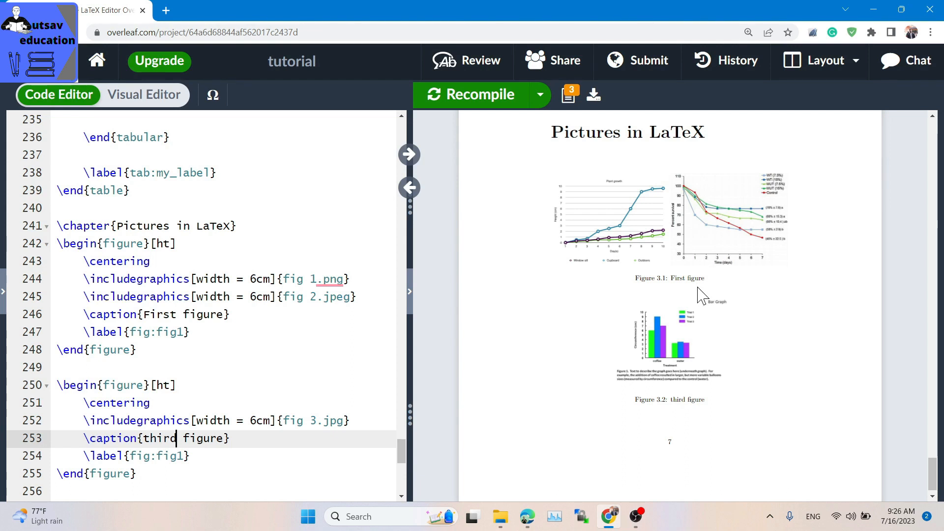
Set the width of fig 1.png to 0.8 \textwidth and recompile to check its size
double_click(262, 278)
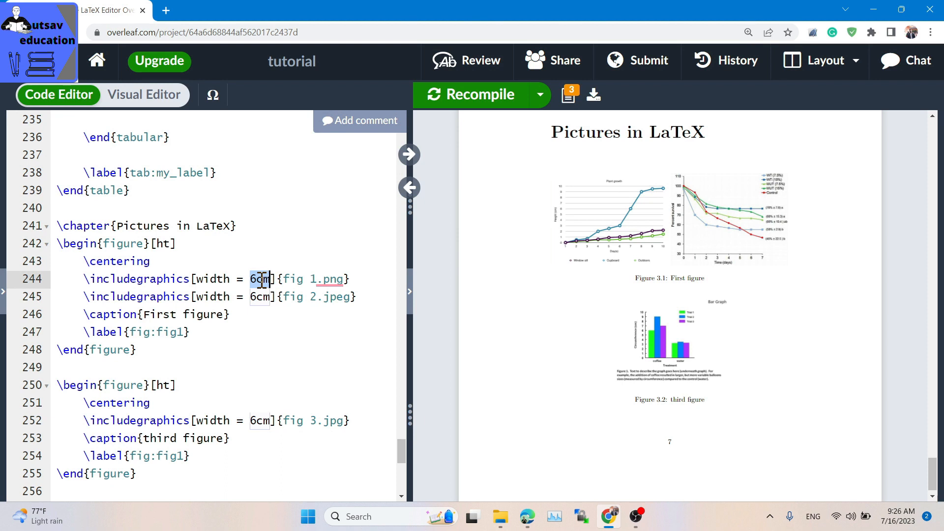
text(0.8 \)
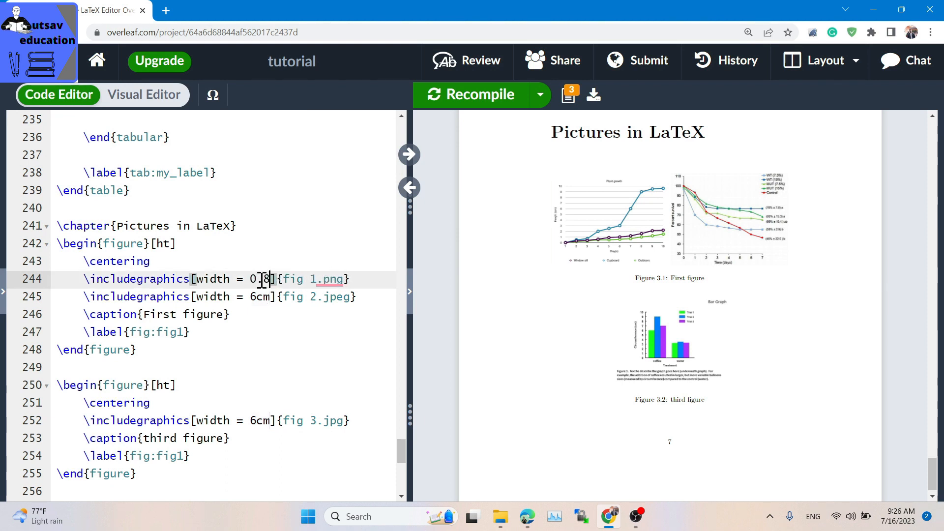
text(tex)
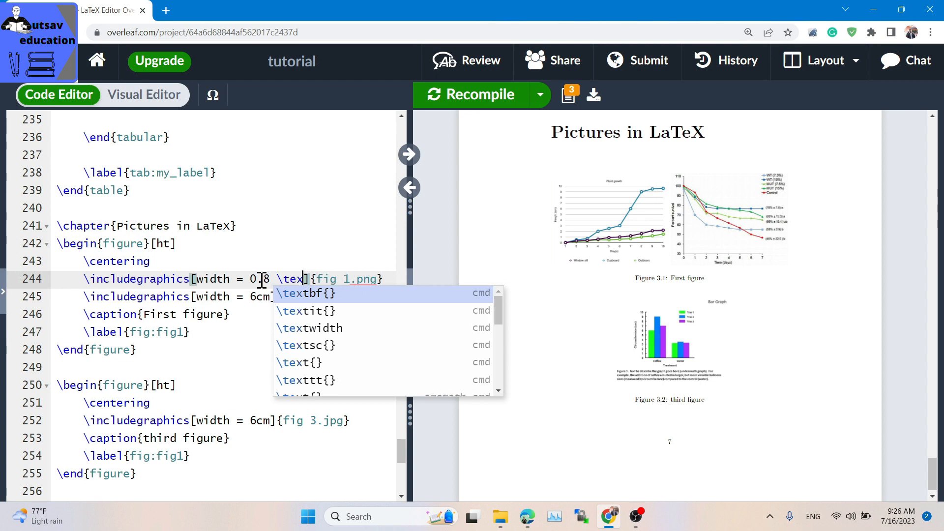
key(Down)
key(Down)
key(Return)
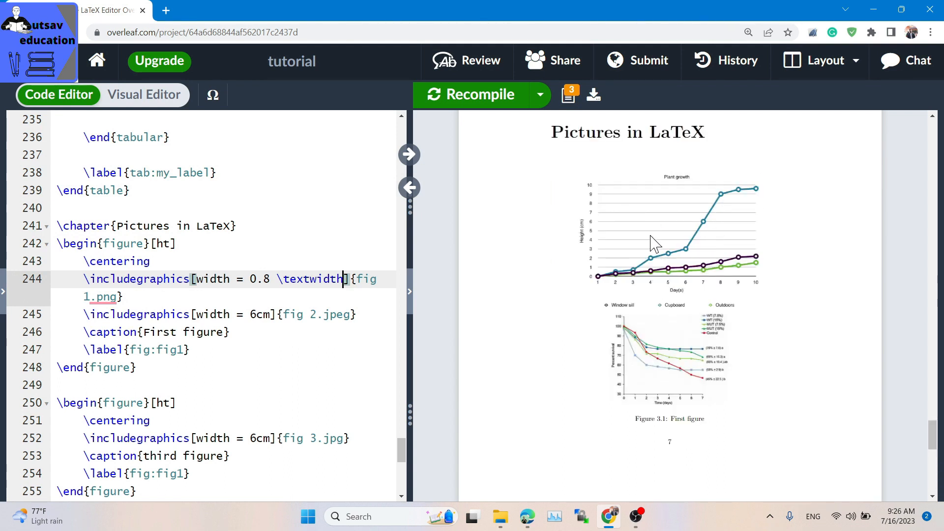
Try widths of 0.6, 0.5 and 0.4 \textwidth for fig 1.png, recompiling after each change
click(269, 279)
key(BackSpace)
text(6)
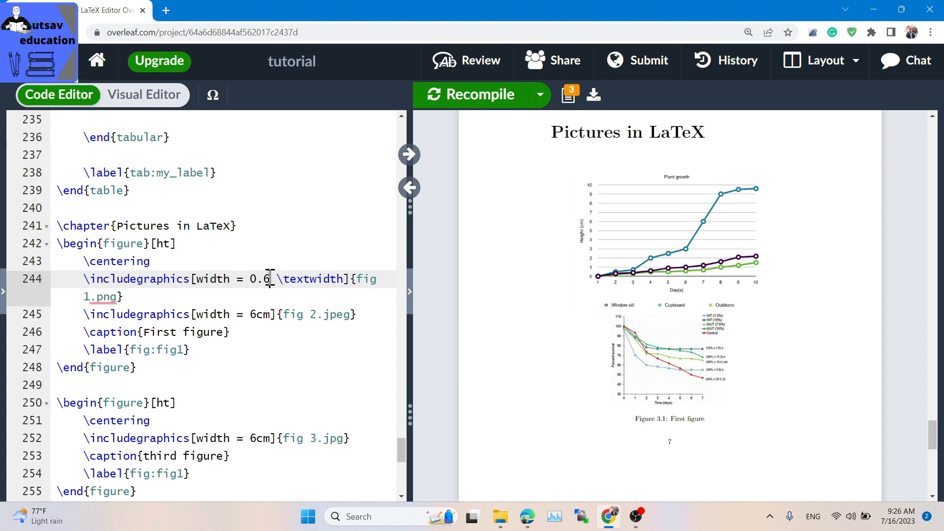
key(ctrl+s)
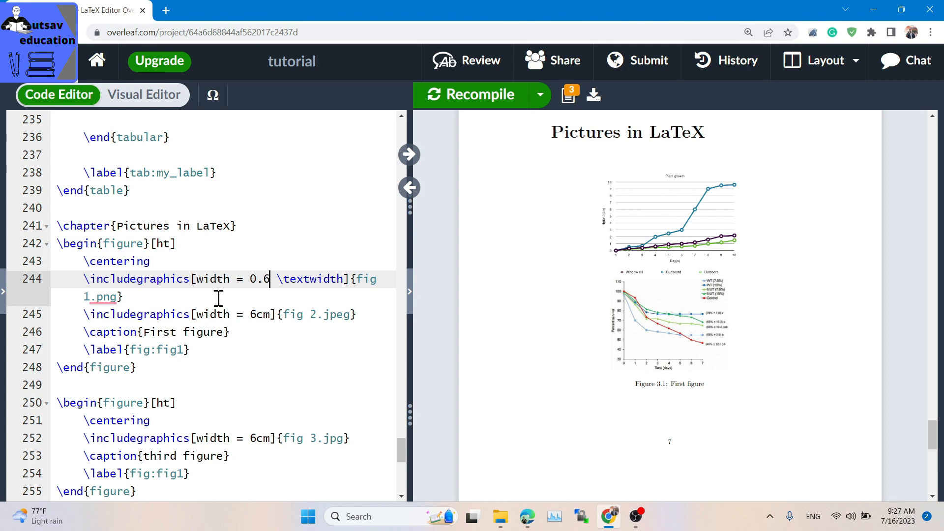
key(BackSpace)
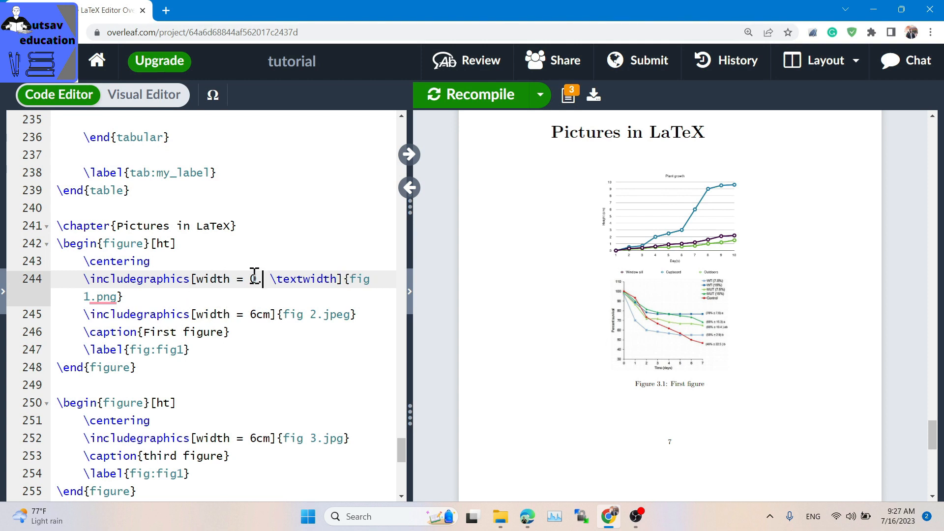
text(5)
key(ctrl+s)
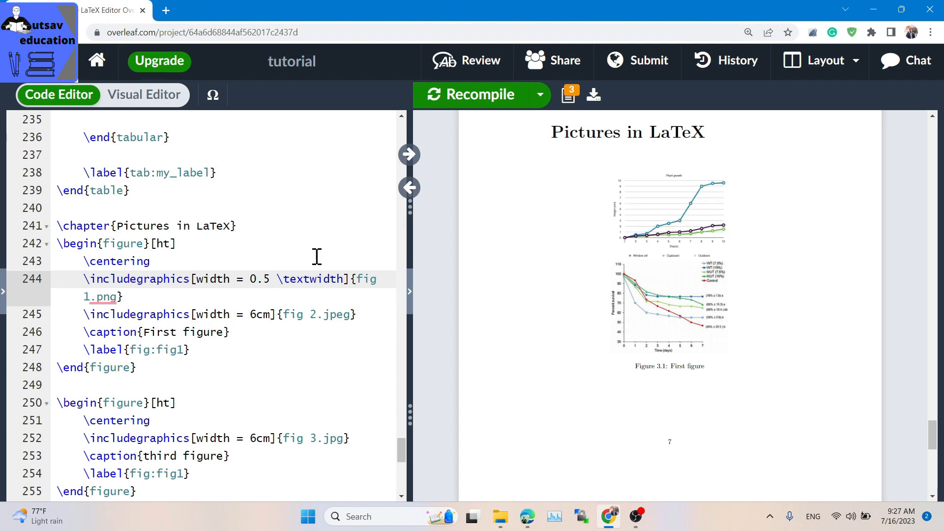
key(BackSpace)
text(4)
key(ctrl+s)
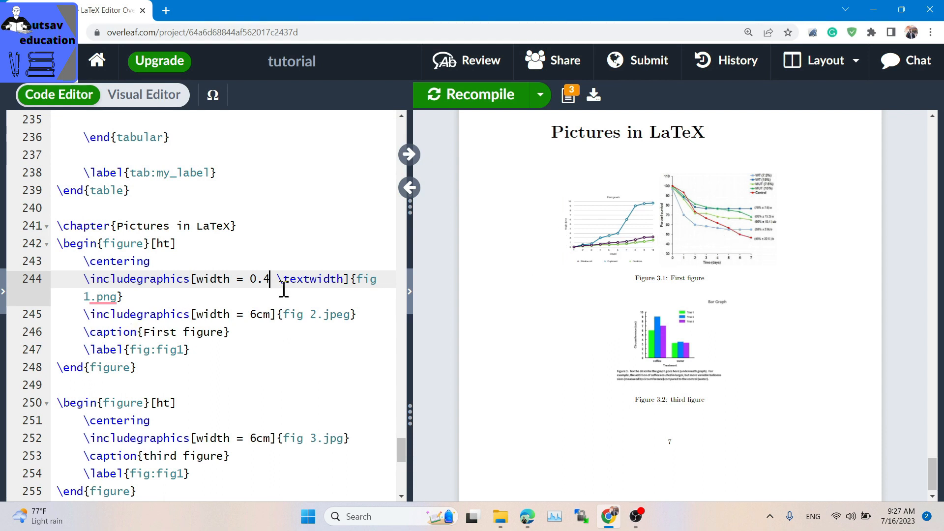
Set the width of fig 1.png to 0.45 \textwidth and recompile
text(5)
key(BackSpace)
key(BackSpace)
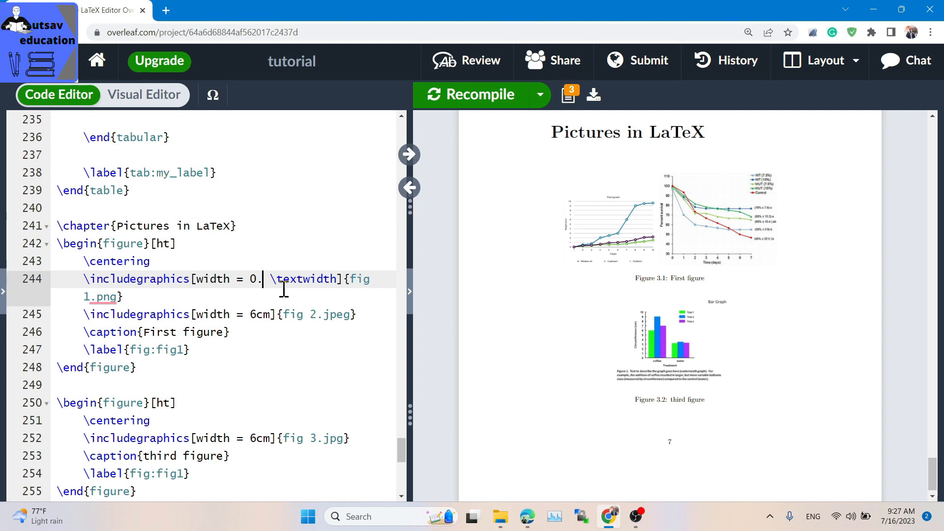
text(45)
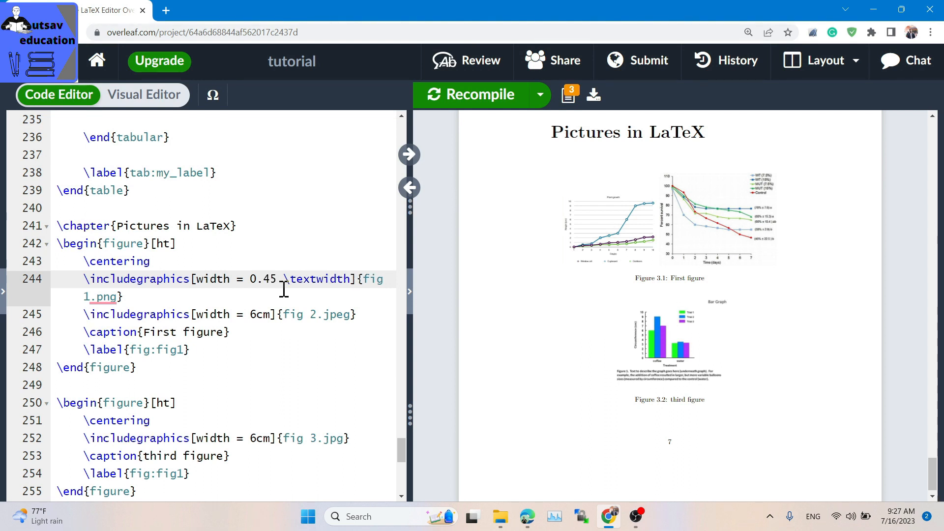
key(ctrl+s)
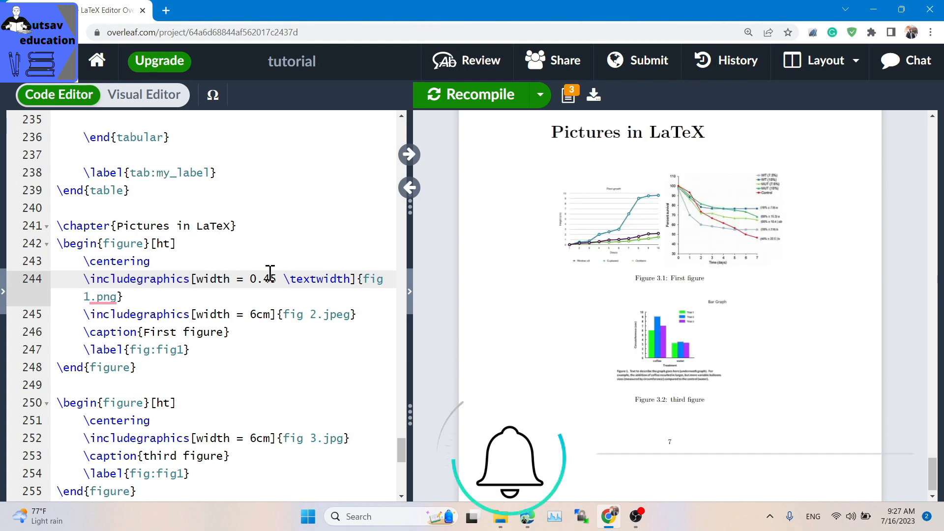
click(279, 289)
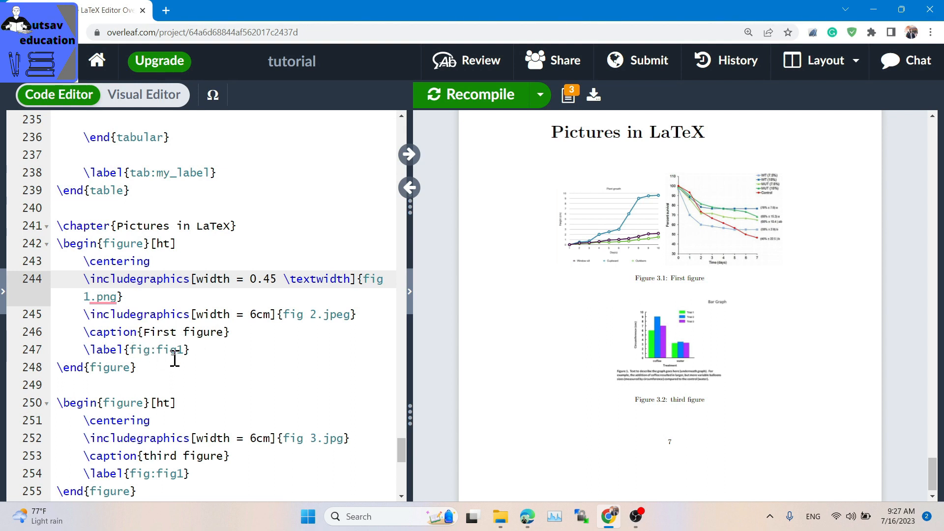
Change the label of the third figure to fig:fig 3
scroll(175, 360, down, 1)
double_click(170, 448)
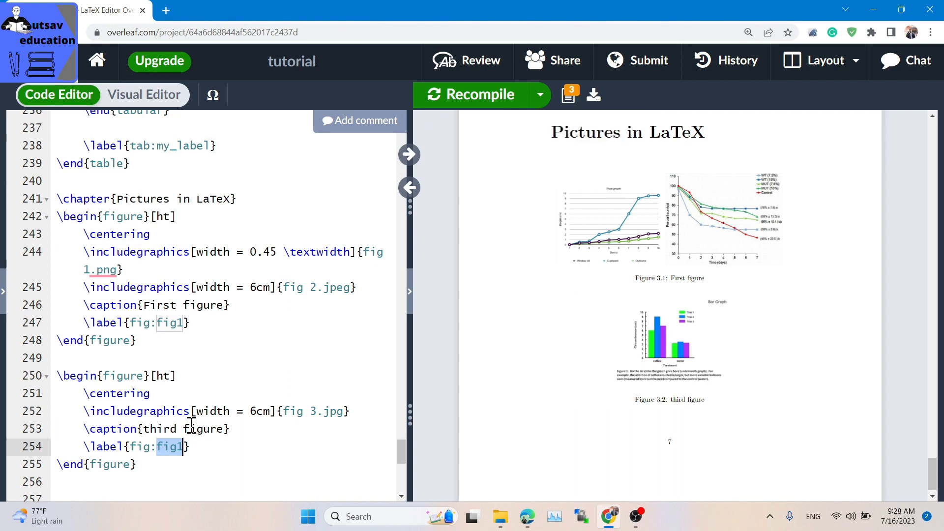
text(fig 3)
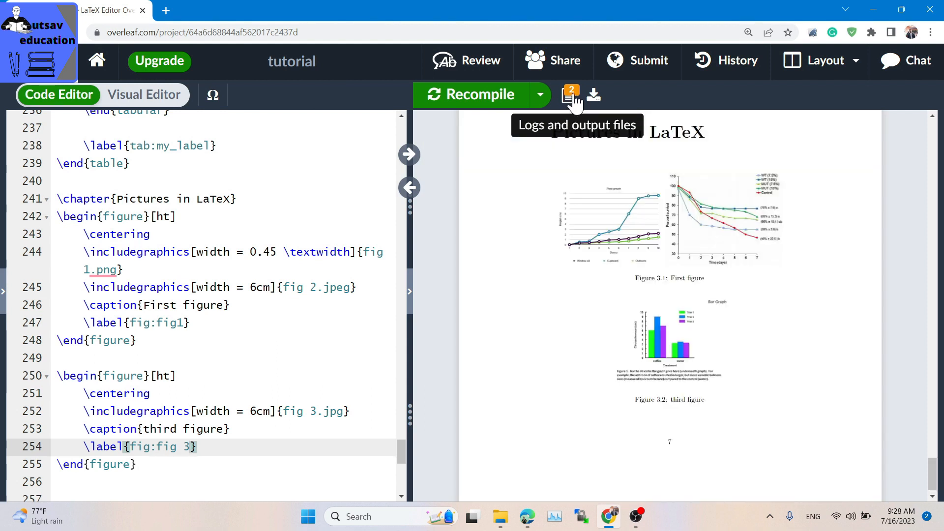
Change the label of the colored cells table to tab:table 4 and recompile
double_click(198, 147)
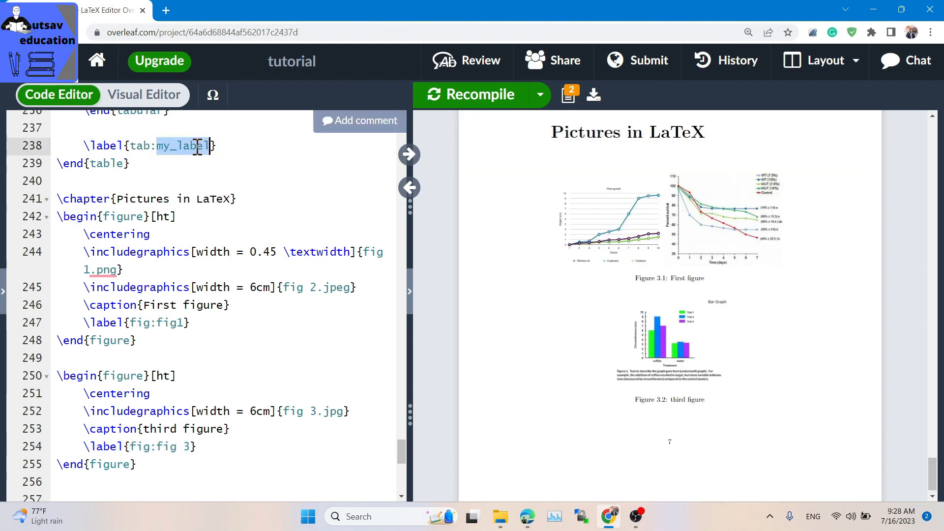
text(table 4)
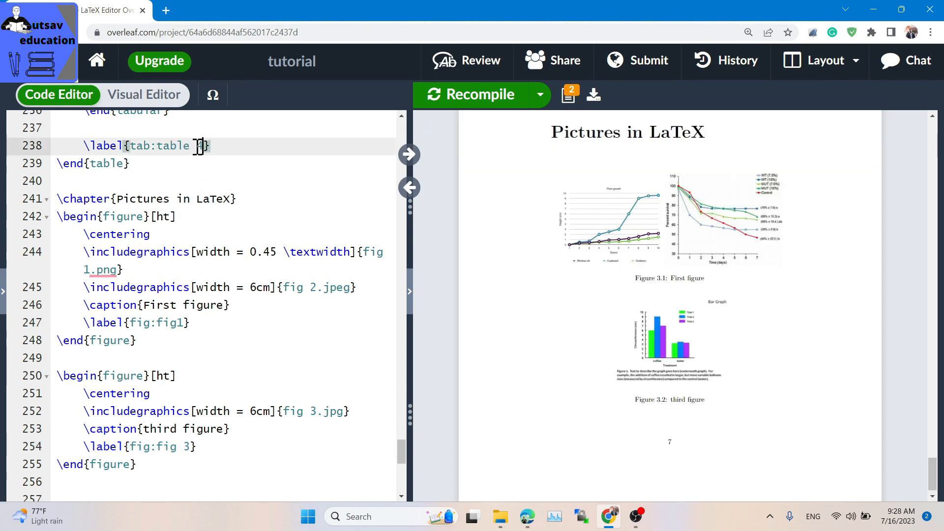
key(ctrl+s)
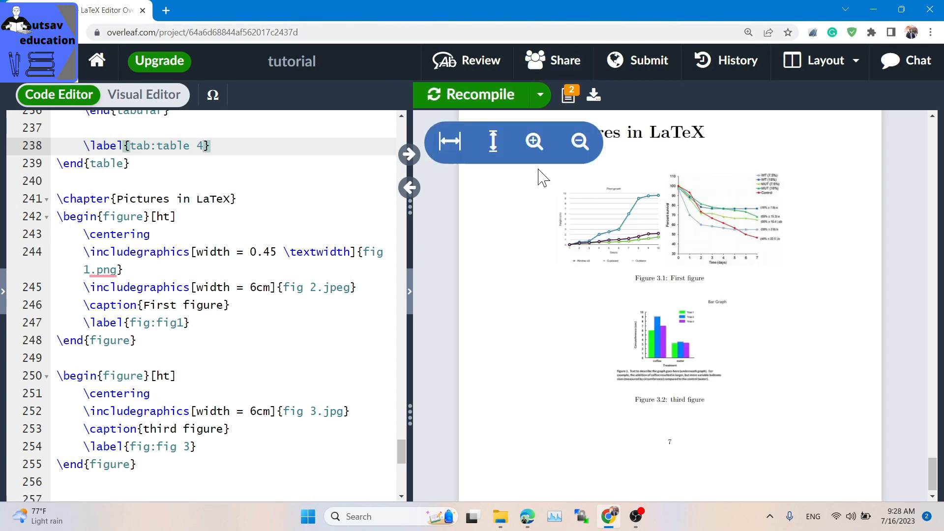
Change the label of the multicol and multirow cells table to tab:table 3, recompile and return to the figures
scroll(214, 209, up, 8)
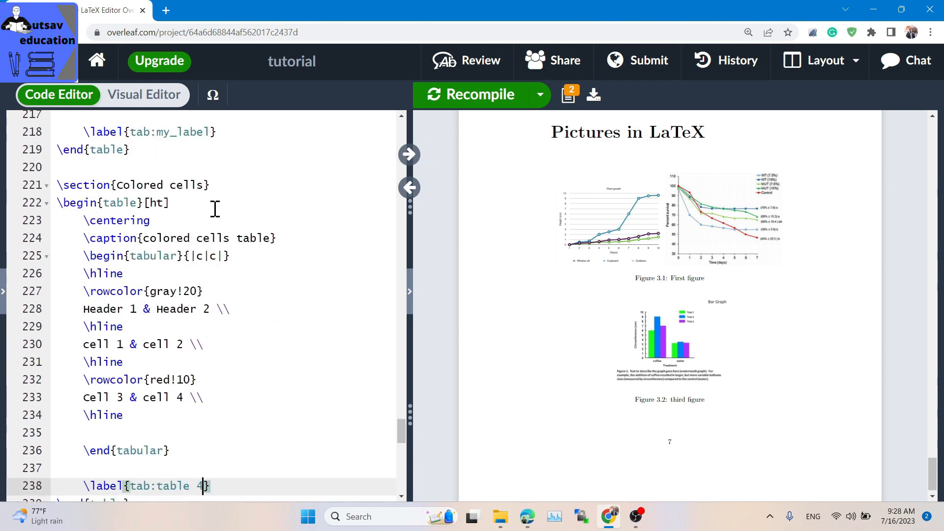
scroll(215, 209, up, 7)
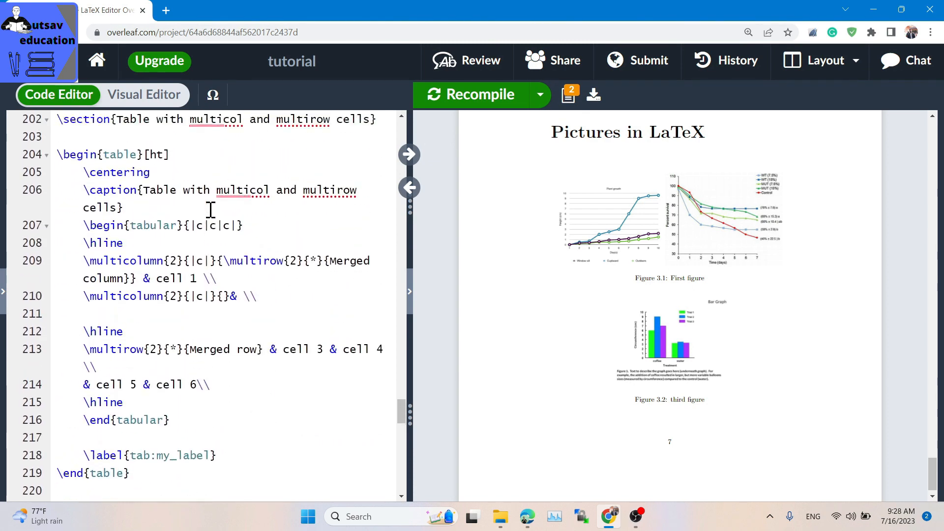
scroll(211, 209, up, 3)
scroll(210, 203, down, 9)
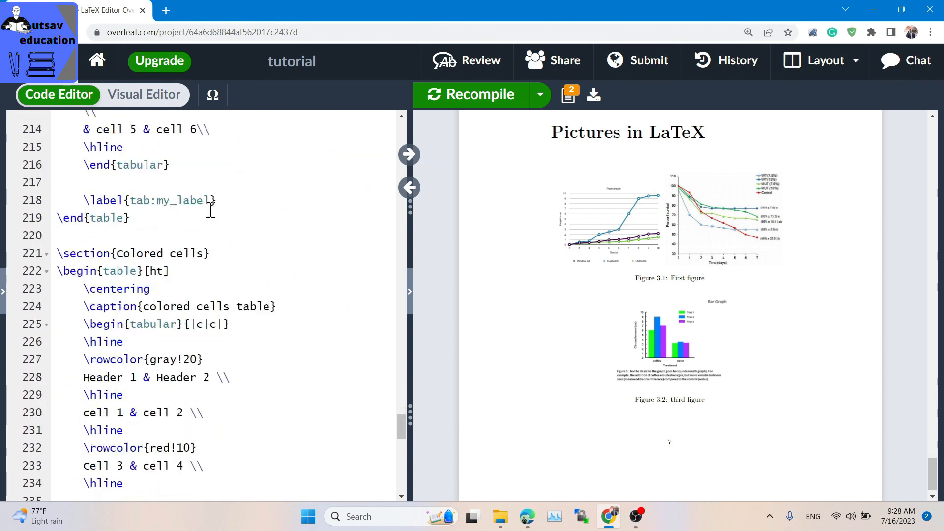
double_click(194, 149)
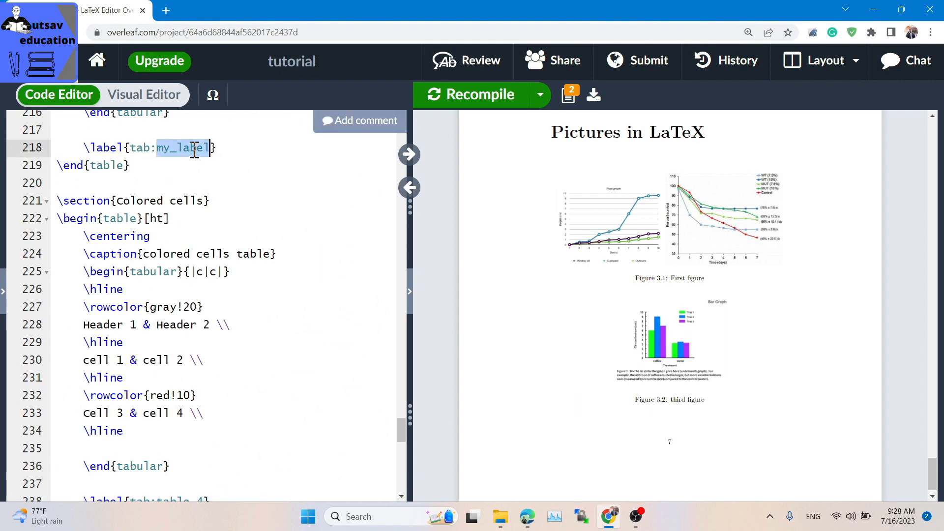
text(table 3)
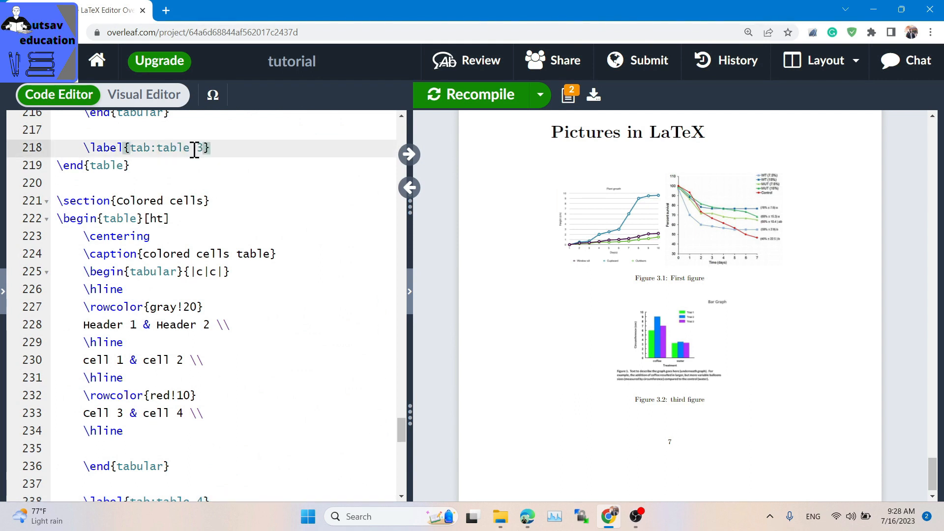
key(ctrl+s)
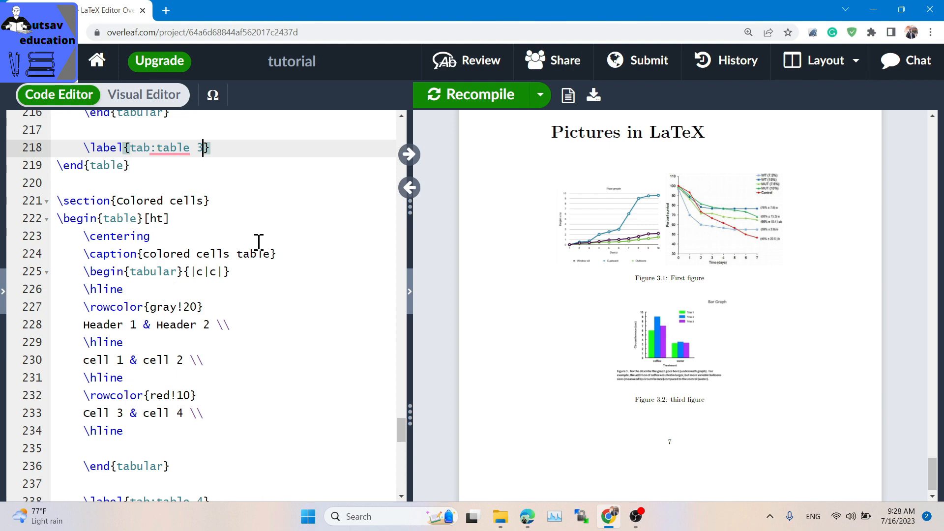
scroll(258, 242, down, 10)
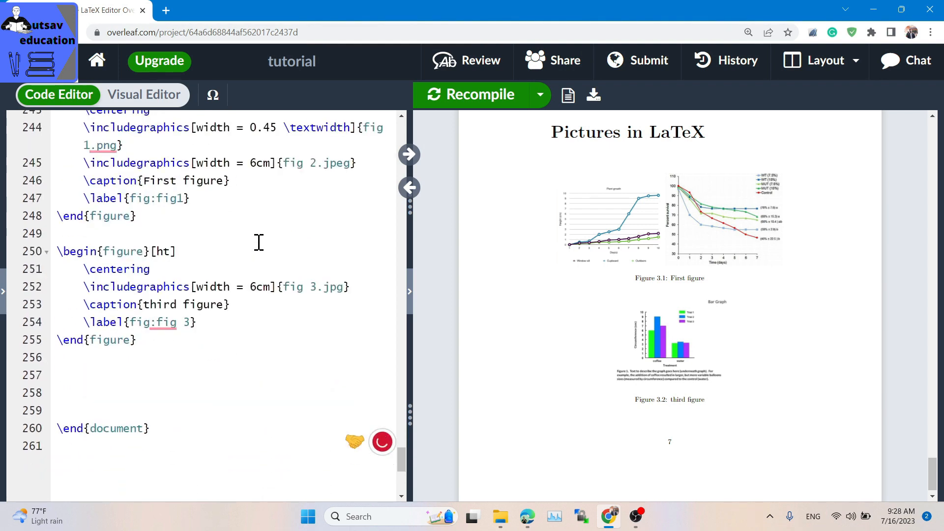